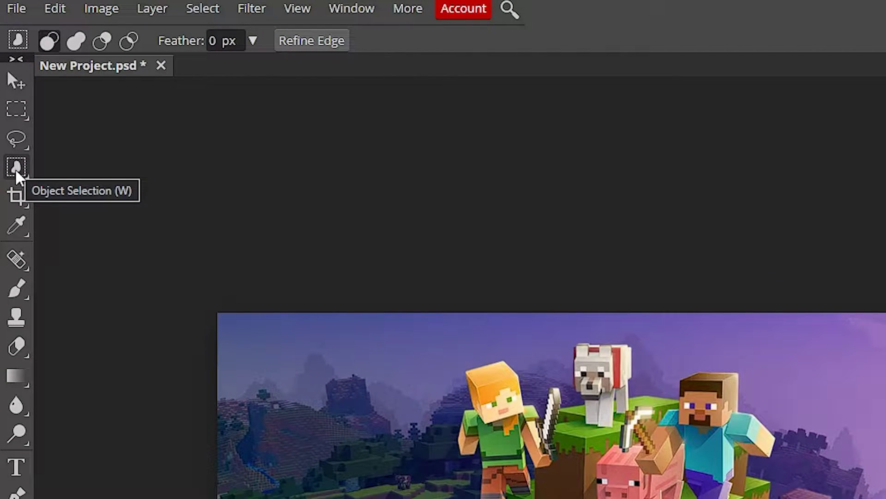
- Isolate the green creeper with the Object Selection tool and paste it onto a new layer
click(14, 169)
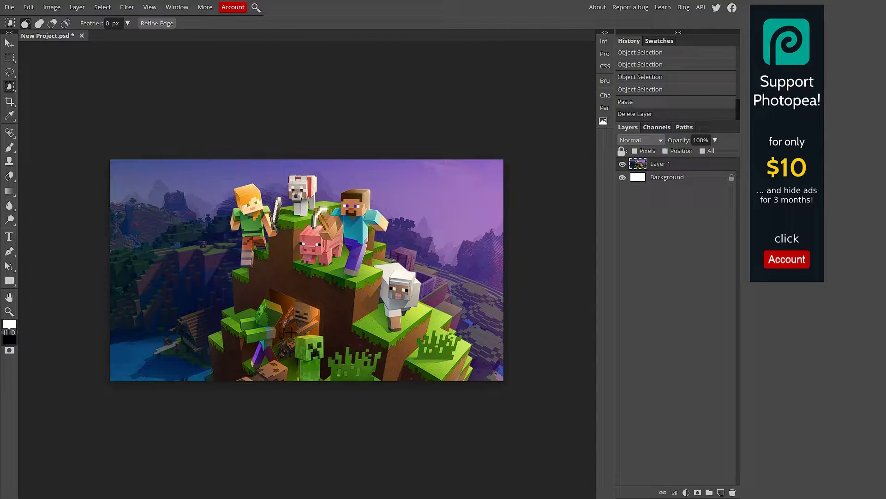
drag(291, 332, 325, 389)
drag(287, 330, 329, 388)
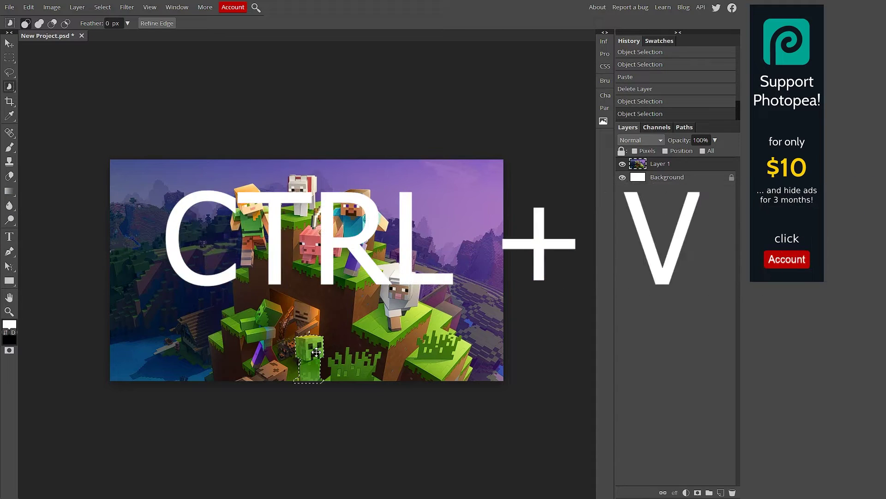
key(ctrl+v)
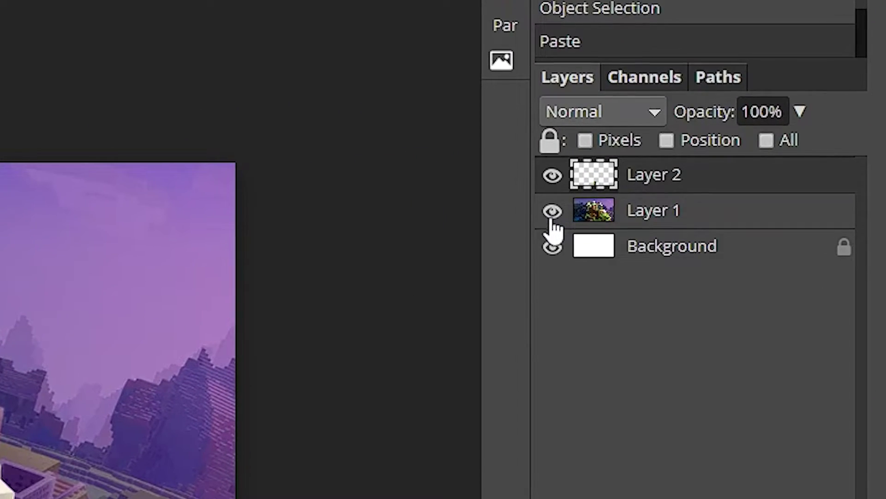
- Hide Layer 1, examine the cut-out creeper's edges up close against the white background, and show Layer 1 again
click(554, 212)
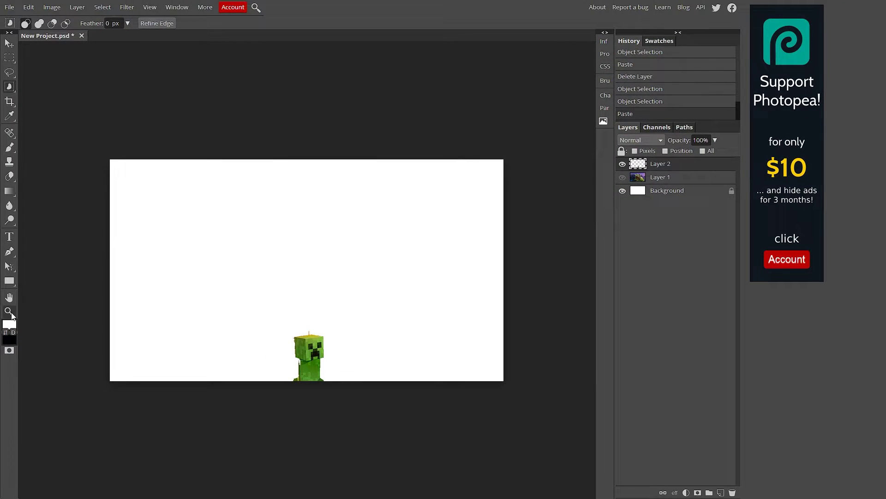
click(9, 311)
click(326, 364)
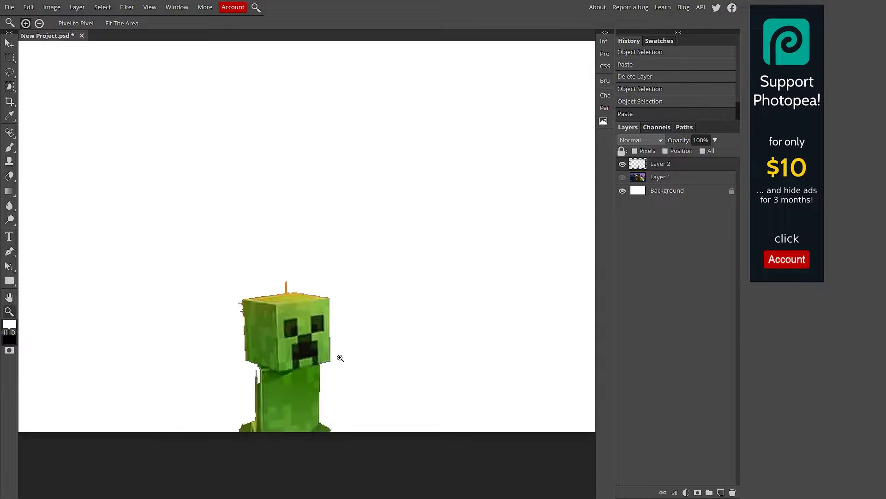
click(318, 327)
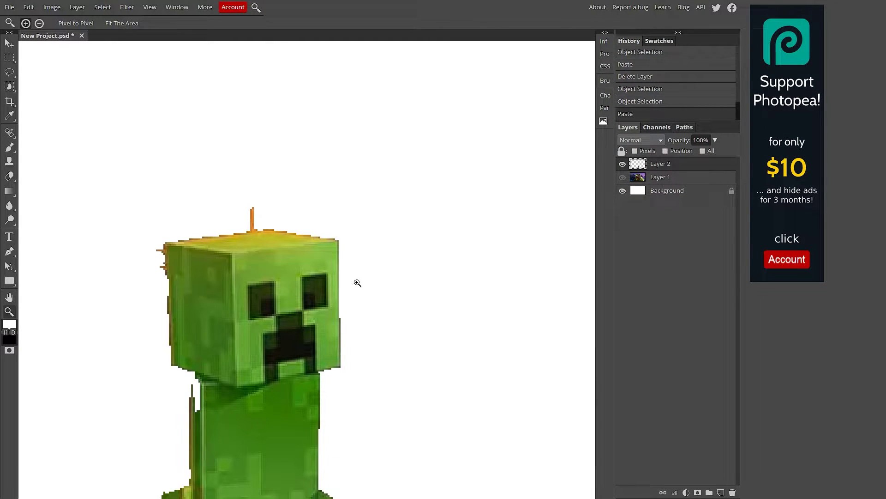
alt+click(321, 415)
alt+click(290, 407)
alt+click(259, 340)
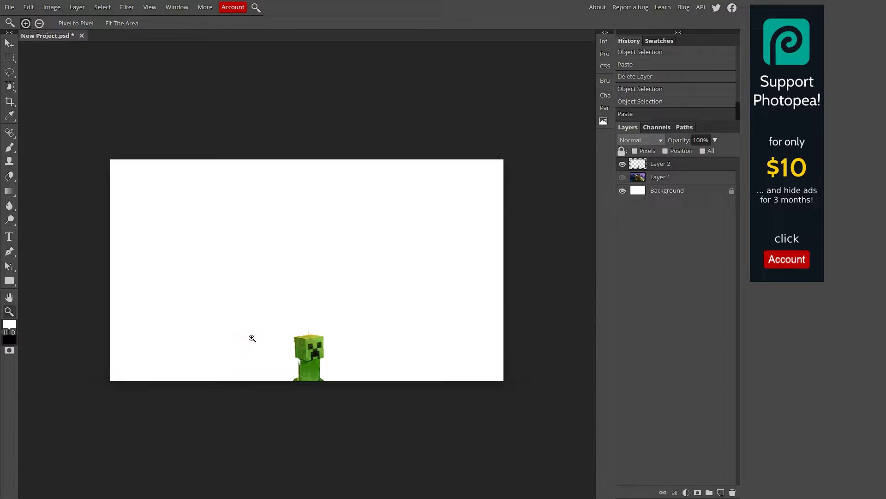
click(291, 356)
alt+click(291, 353)
click(291, 353)
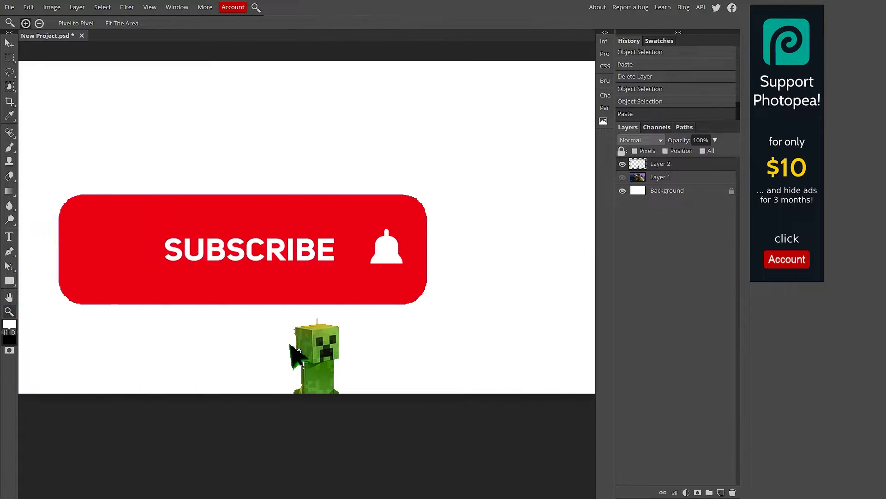
alt+click(318, 339)
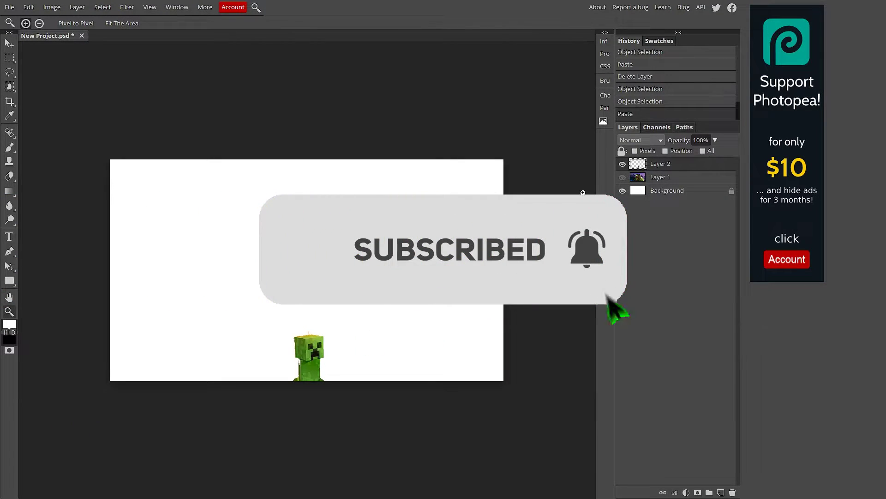
click(622, 176)
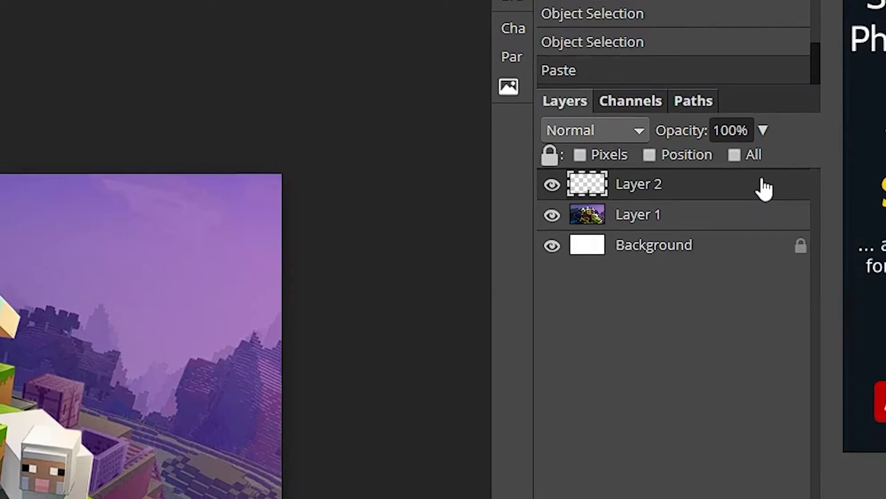
- Open the layer style of the creeper layer and try out overlay and glow effects on it
double_click(764, 188)
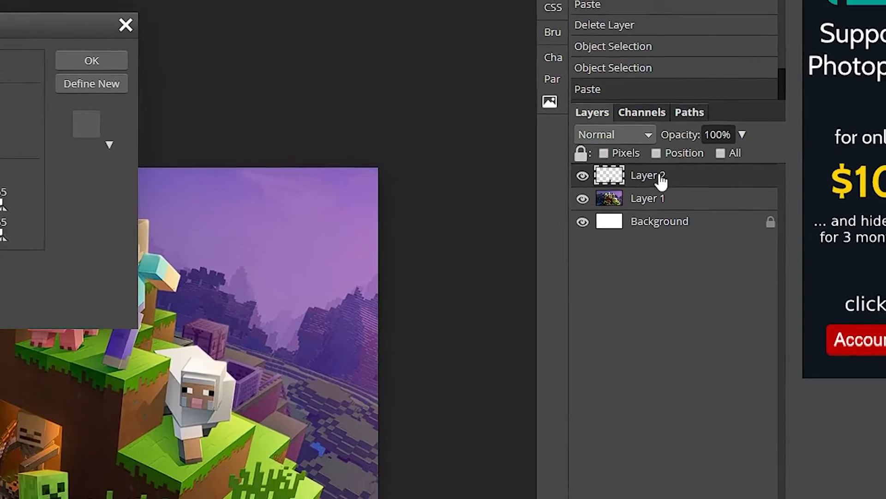
drag(212, 73, 674, 110)
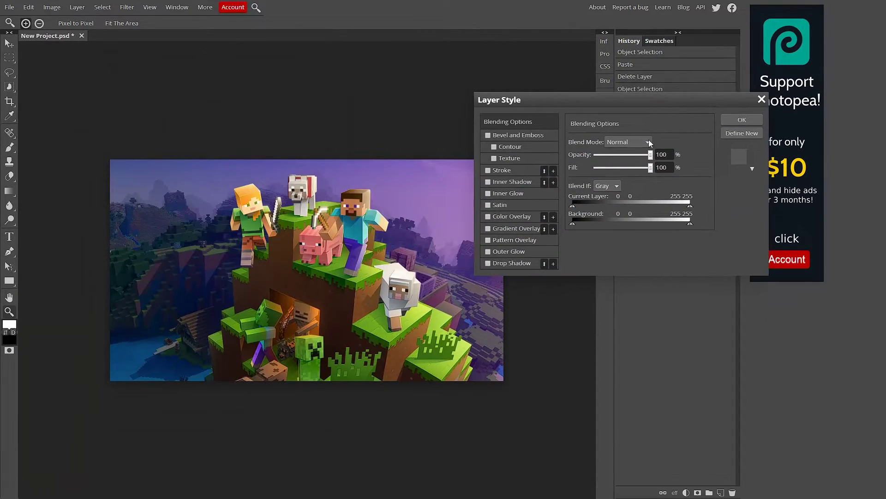
click(492, 232)
click(488, 229)
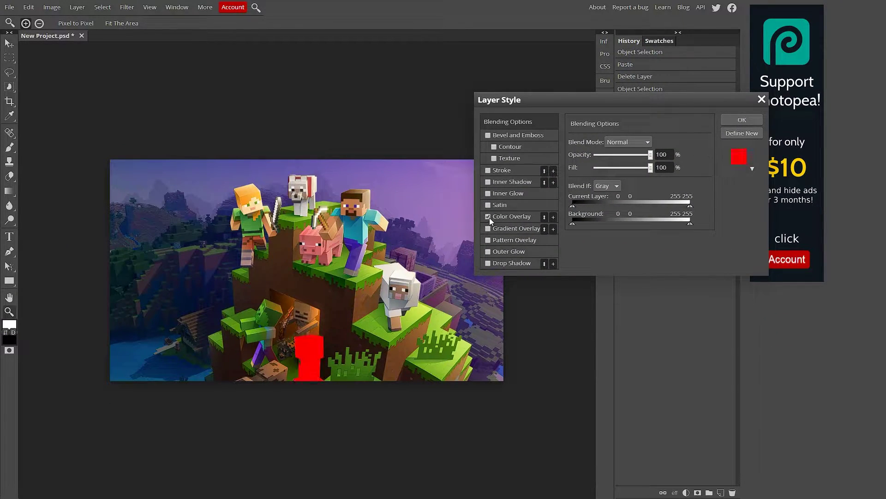
click(488, 193)
click(488, 193)
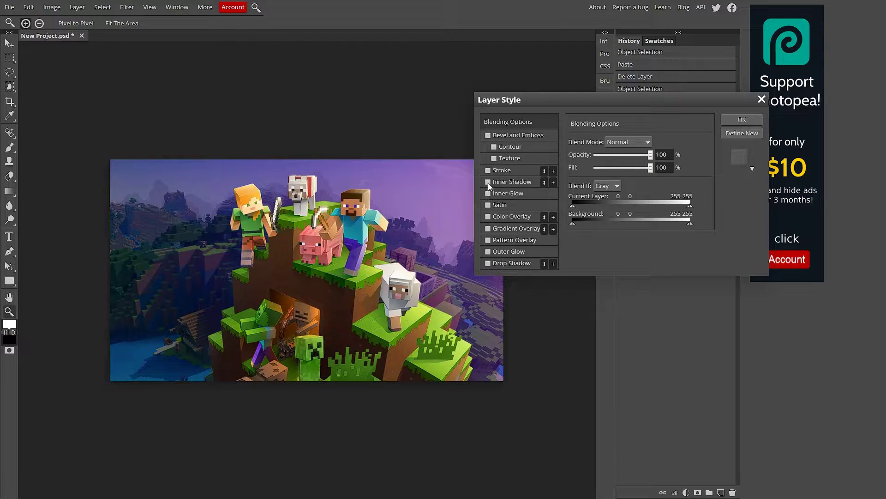
- Try a 6 px red outside stroke on the creeper layer, switch it off, and accept the layer style
click(488, 170)
mouse_move(594, 142)
mouse_down()
mouse_move(607, 145)
mouse_move(597, 140)
mouse_up()
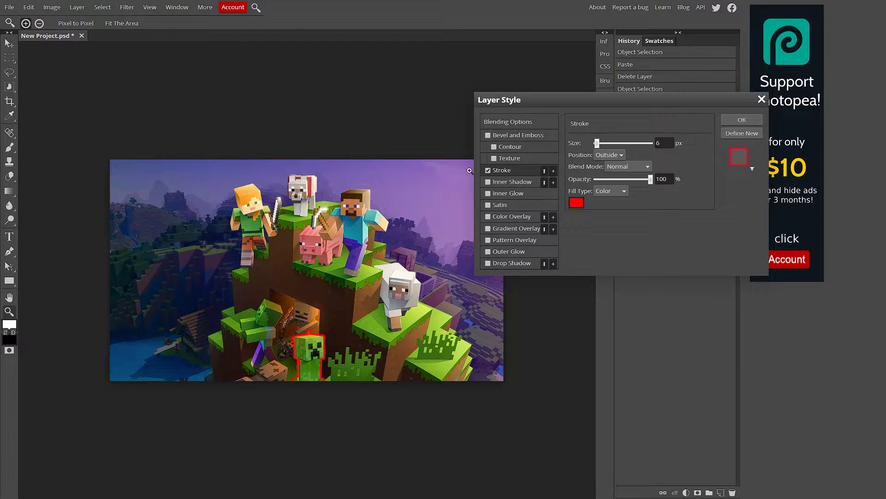
click(487, 170)
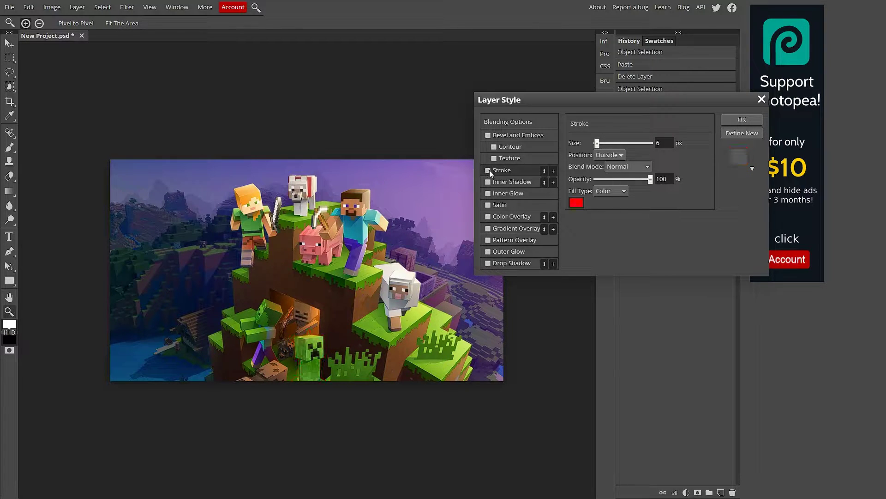
click(749, 123)
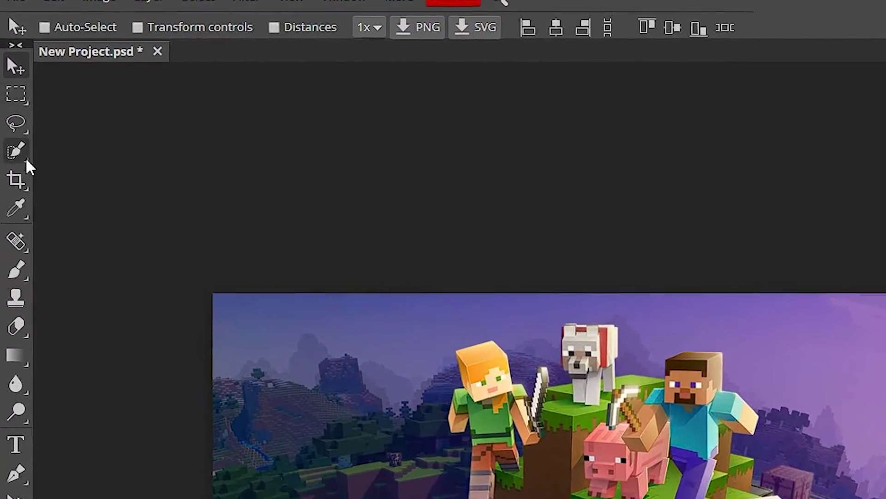
- Activate the Quick Selection tool and reduce its brush size to about 17 px
right_click(20, 186)
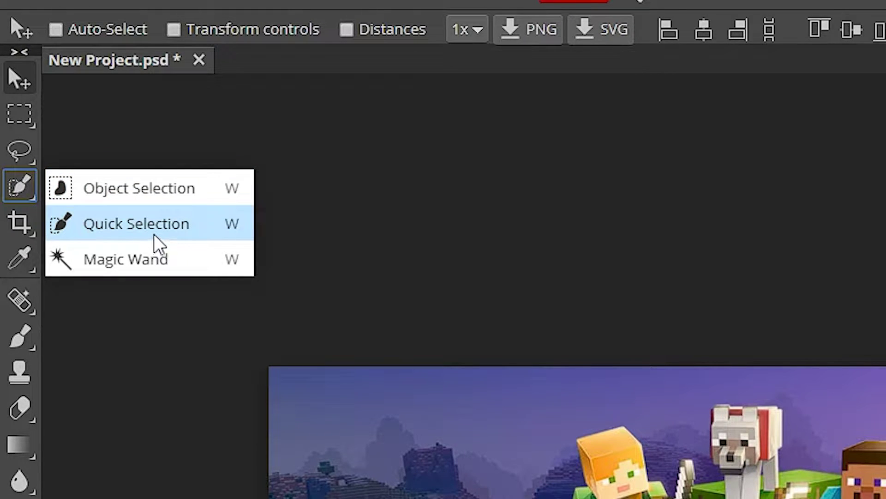
click(195, 228)
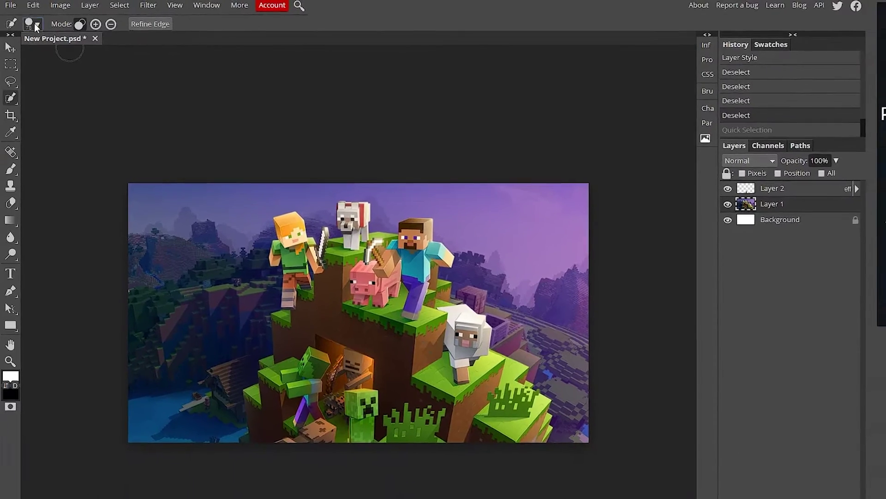
click(37, 24)
drag(68, 49, 42, 49)
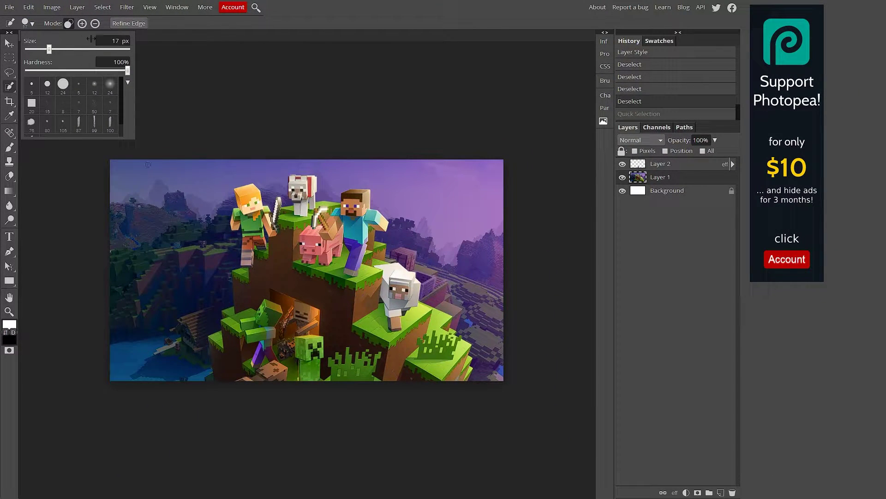
- Readjust the brush size and quick-select the distant mountains and sky beside the orange-haired character
click(33, 24)
drag(44, 58, 65, 55)
click(137, 217)
click(140, 216)
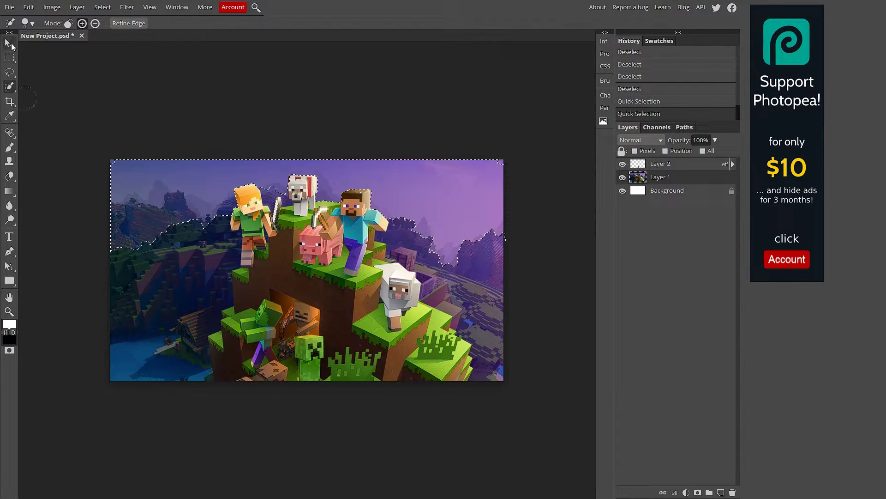
- Set the quick selection brush to about 19 px and try selecting the foreground hill with its characters
click(32, 23)
drag(40, 49, 49, 49)
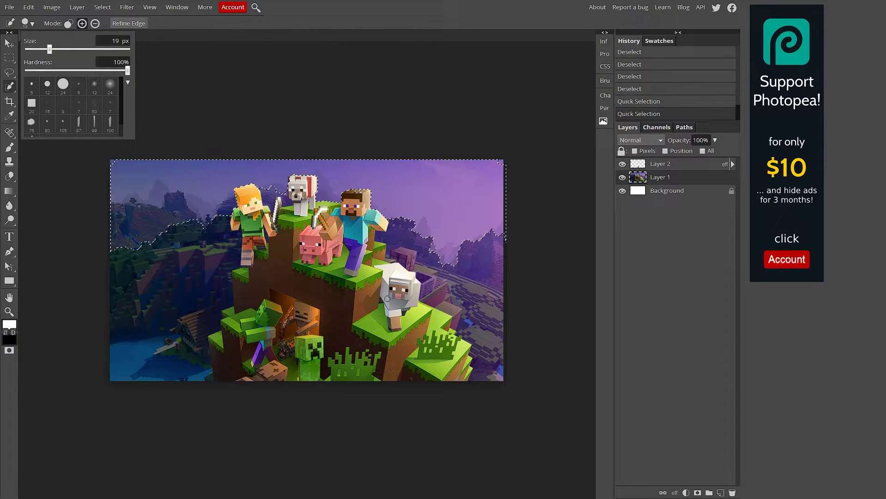
click(299, 361)
drag(299, 361, 309, 338)
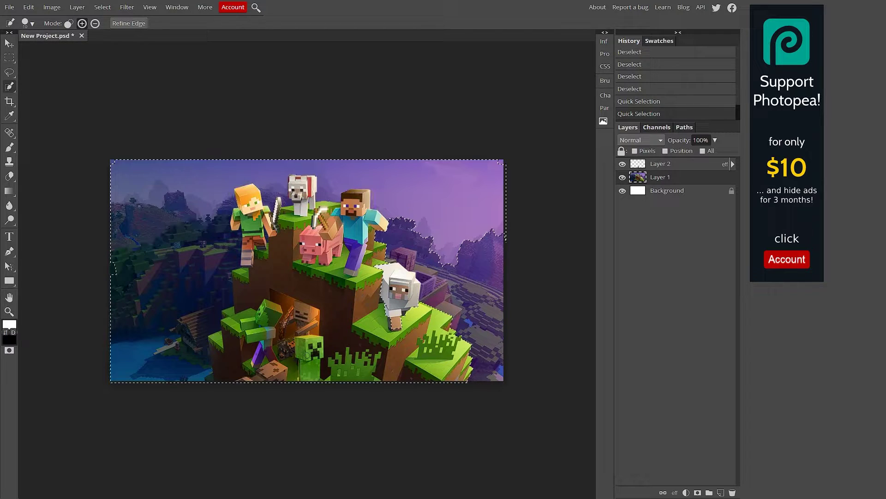
key(ctrl+z)
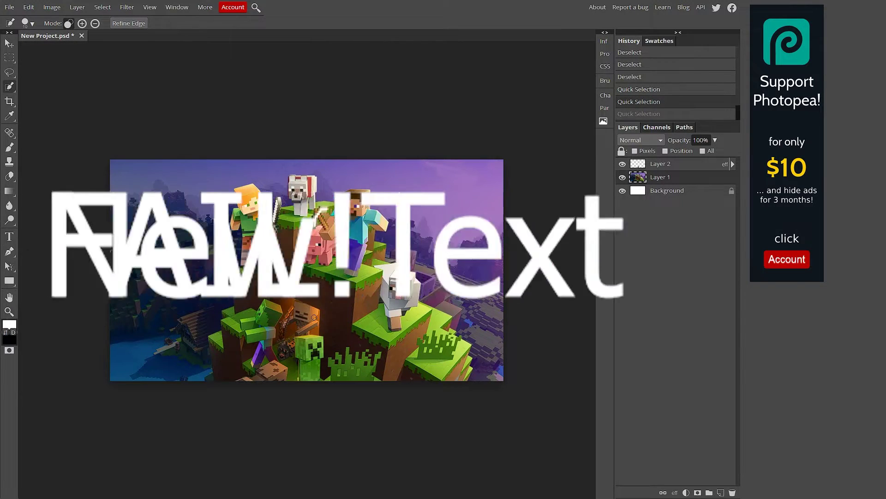
key(ctrl+shift+z)
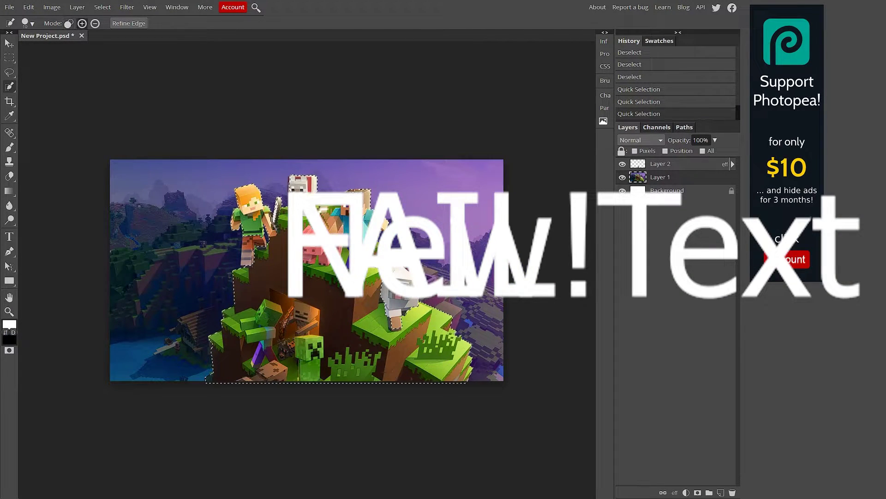
- Try adding the mountains and sky to the hill selection, and undo back to the distant mountain selection
drag(182, 243, 175, 217)
drag(175, 217, 170, 193)
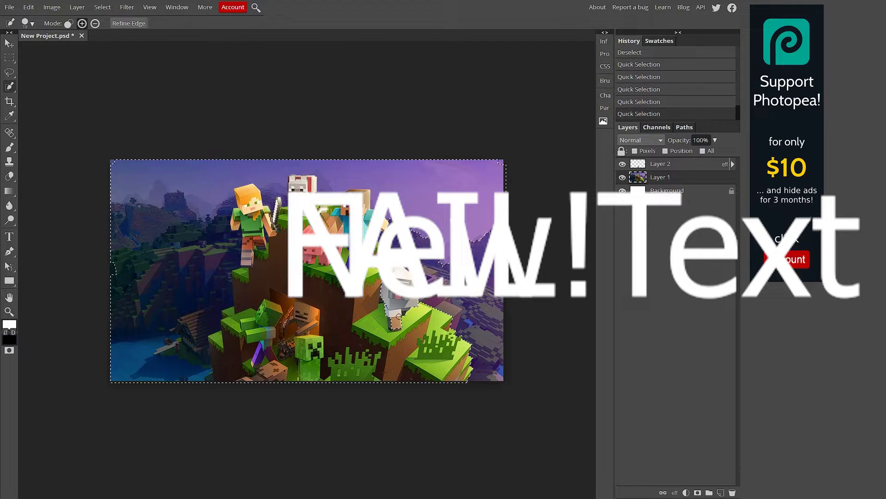
key(ctrl+z)
key(ctrl+z)
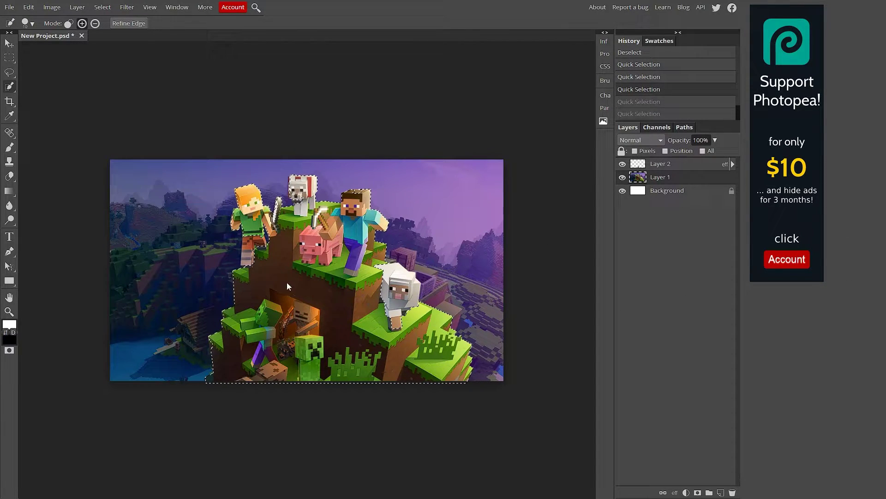
key(ctrl+d)
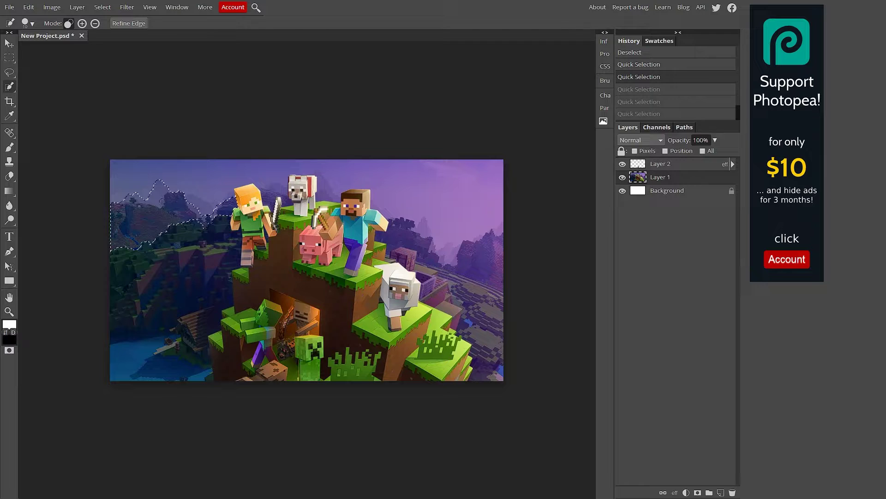
- Extend the quick selection across the whole purple sky and copy the selected area onto a new layer
click(195, 178)
click(354, 172)
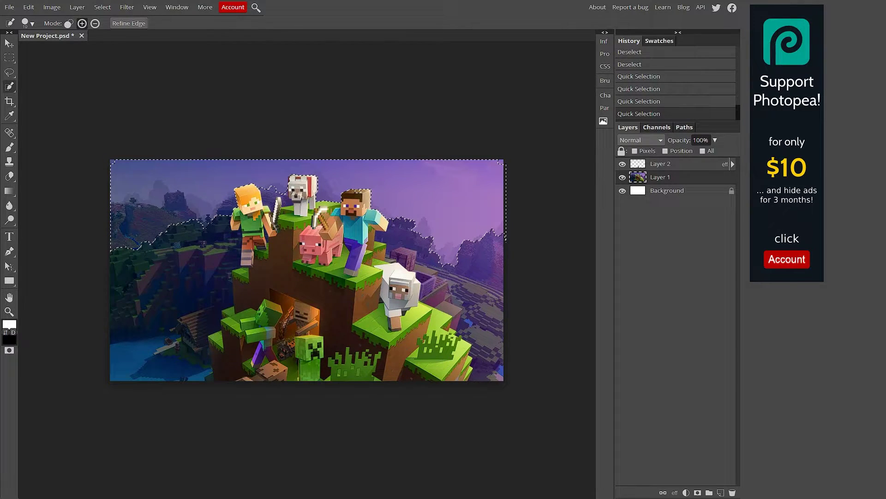
key(ctrl+c)
key(ctrl+v)
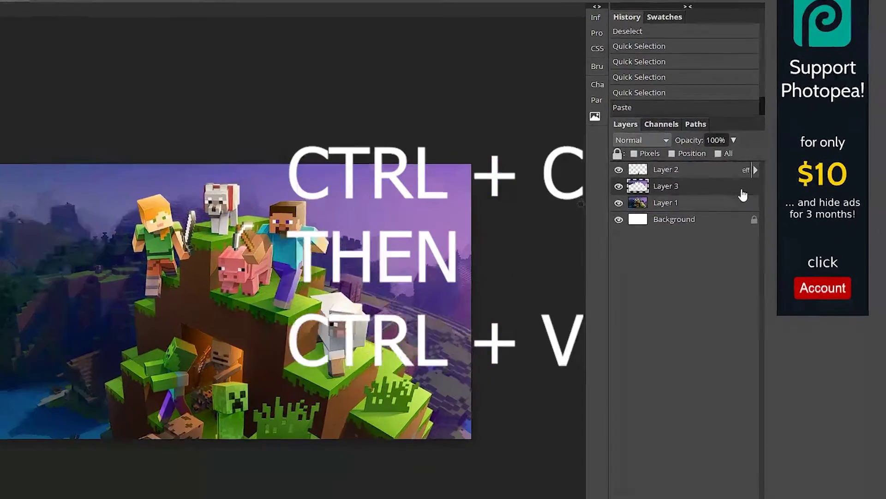
- Add a Color Overlay to Layer 3, trying the Screen blend mode before setting it to Multiply
double_click(742, 195)
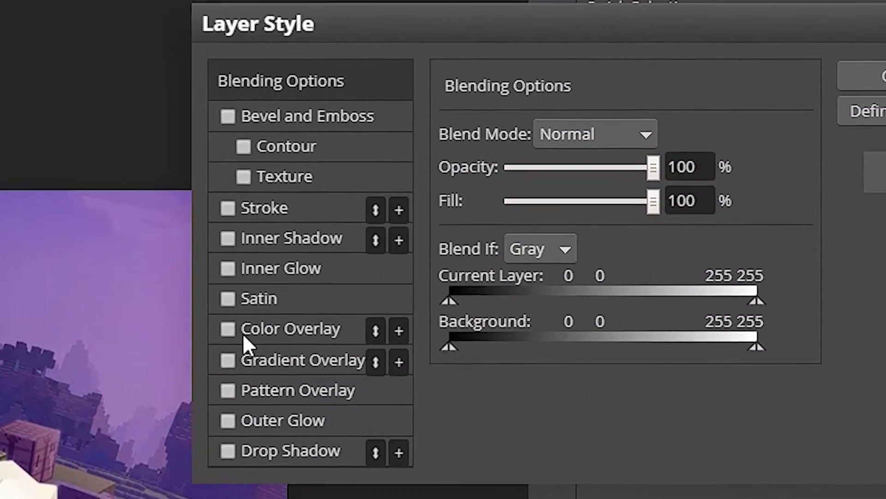
click(227, 330)
click(284, 329)
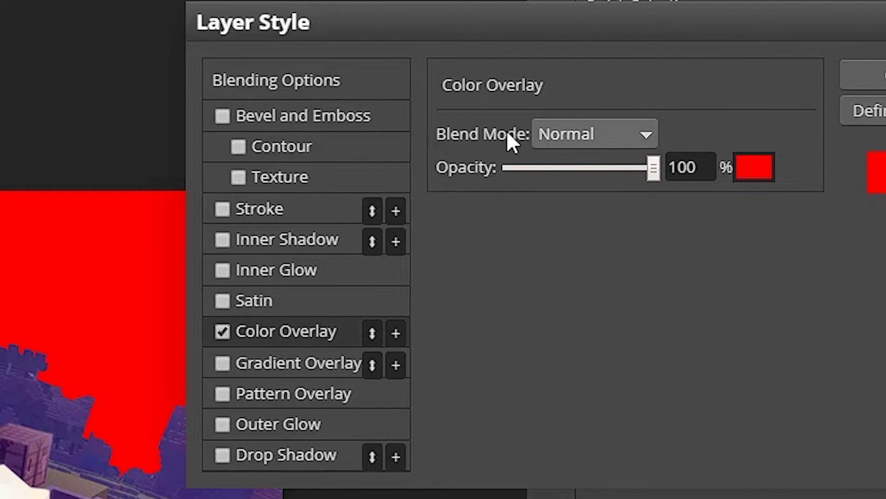
click(577, 137)
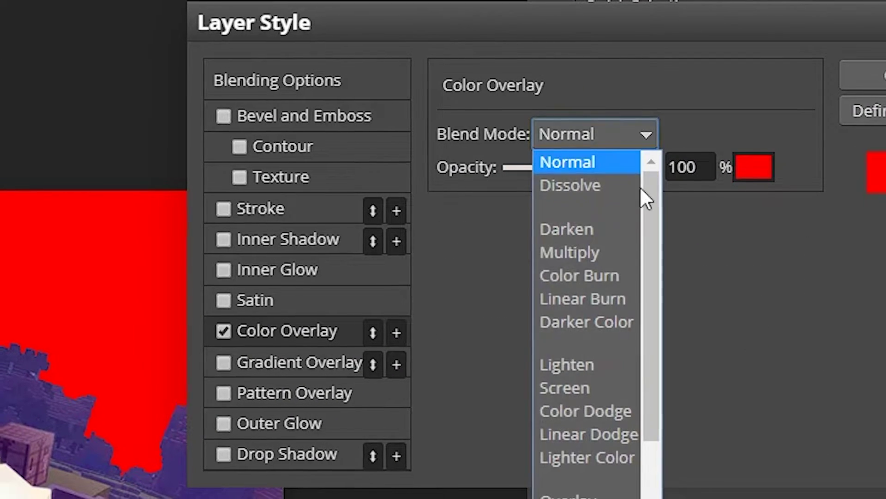
click(591, 388)
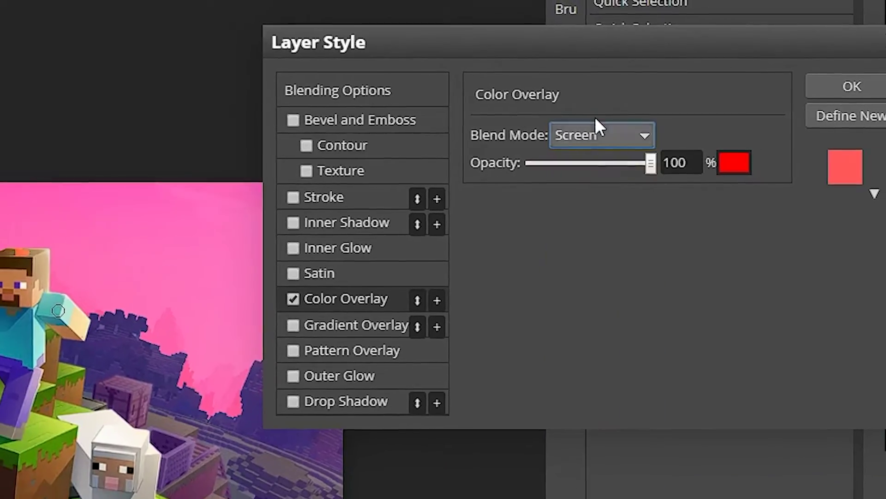
click(595, 135)
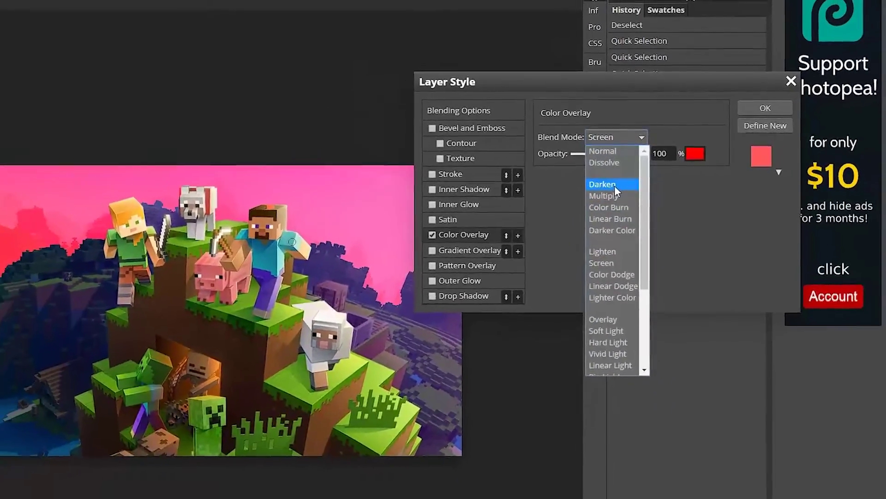
click(609, 195)
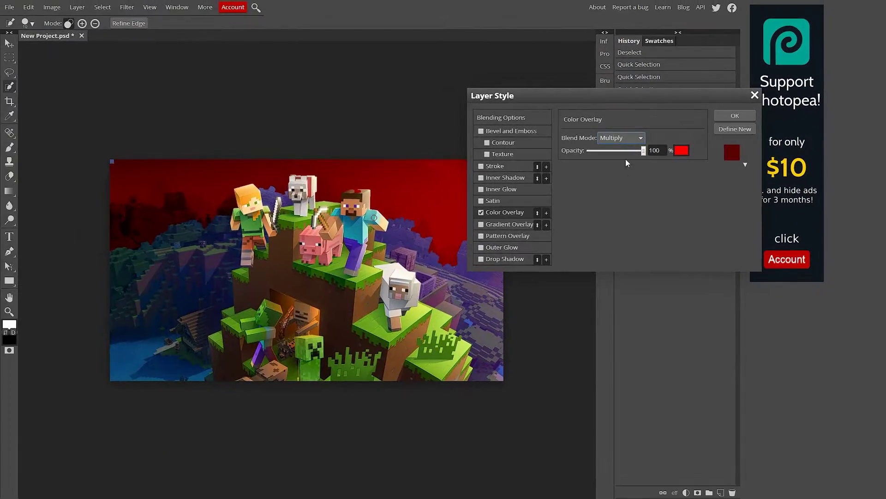
- Set the sky's overlay colour to dark blue 171e67 and apply the layer style
click(688, 154)
drag(152, 157, 28, 190)
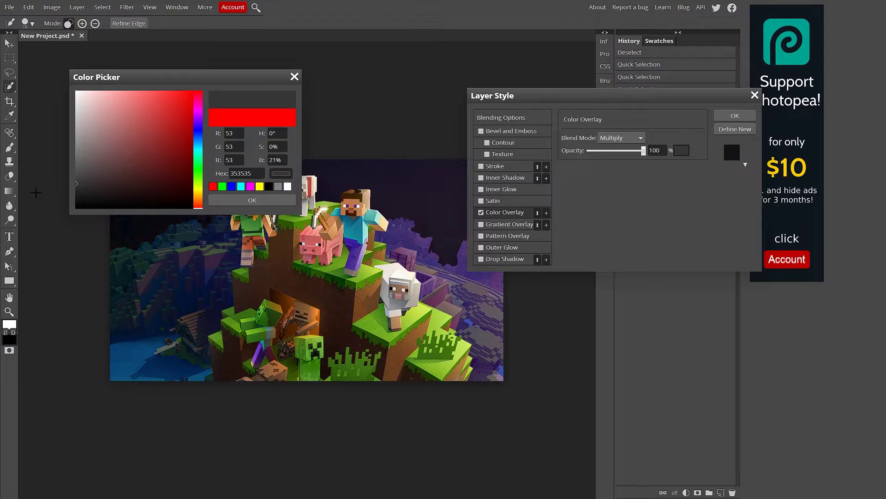
click(203, 135)
drag(168, 133, 167, 162)
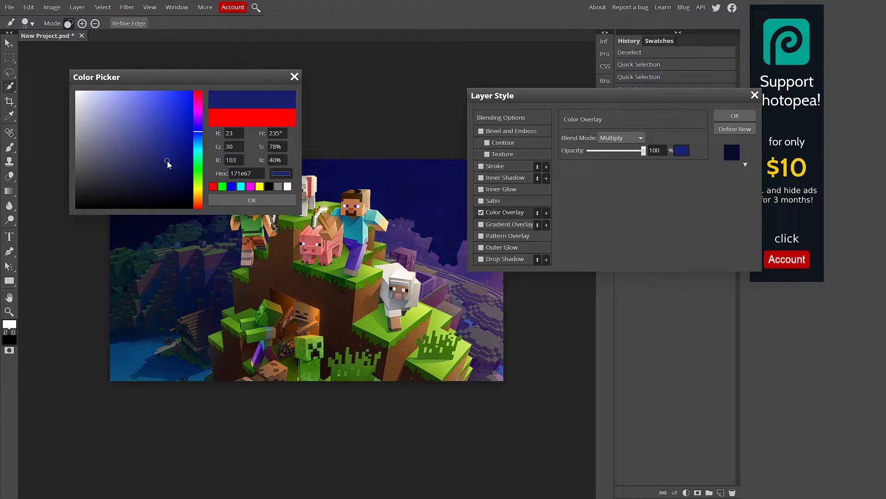
click(266, 200)
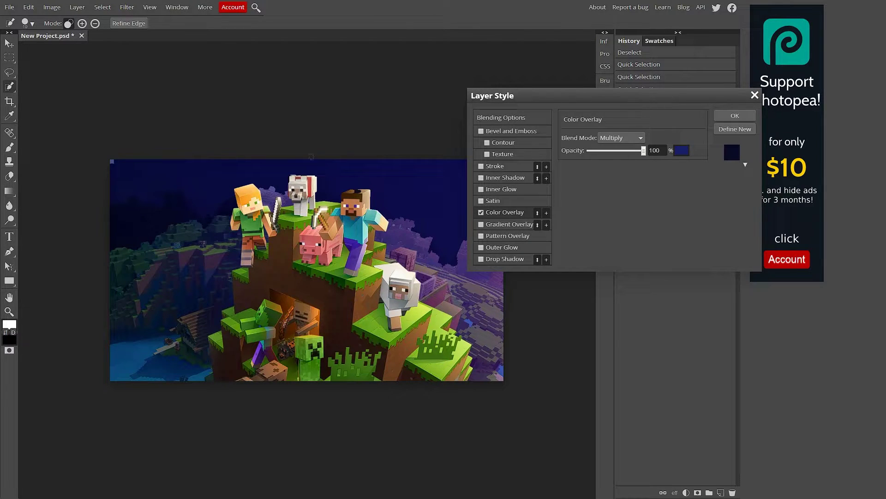
click(735, 116)
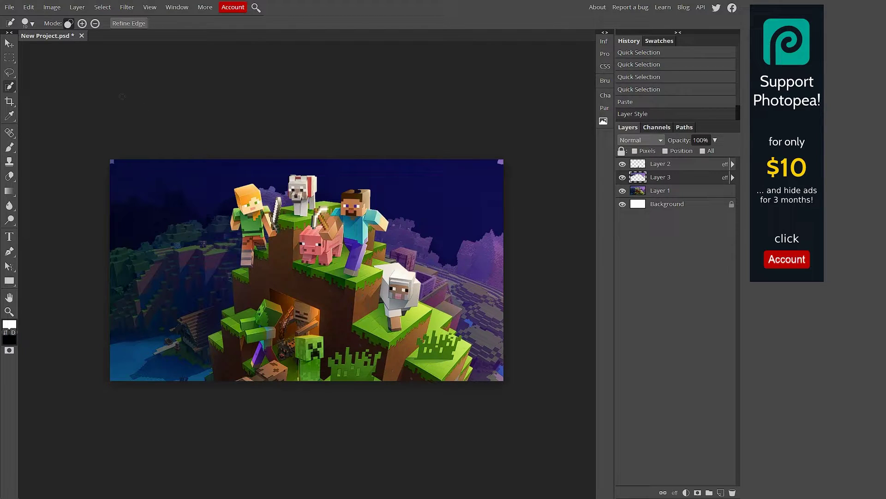
- Switch to the Magic Wand, try a selection on the brown hill, and clear it
right_click(9, 87)
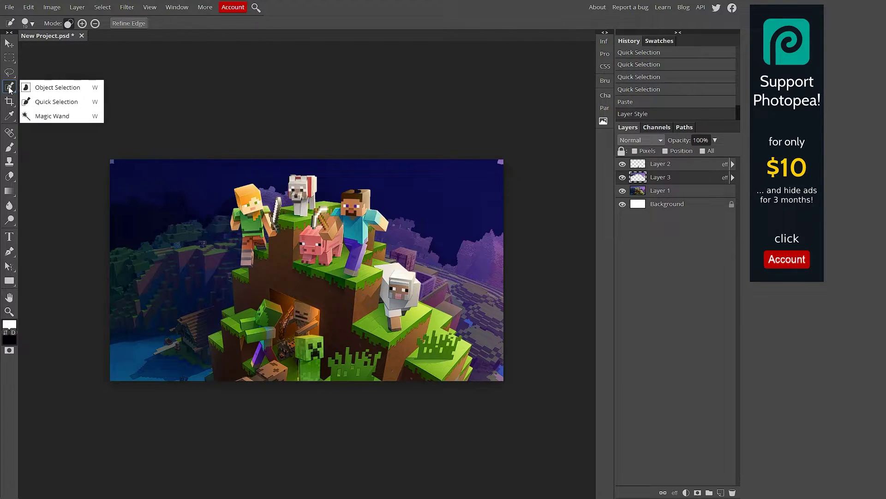
click(60, 119)
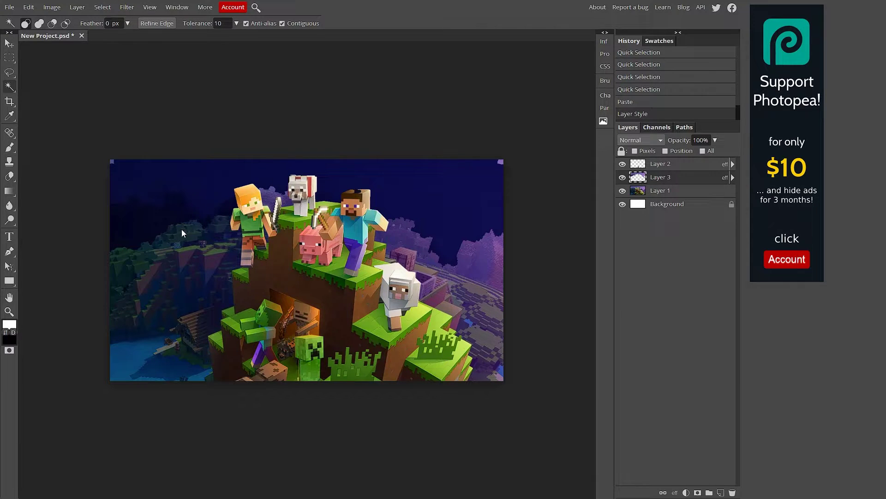
click(278, 286)
key(ctrl+d)
- Try Magic Wand selections on several parts of the dark blue sky and on the area outside it
click(189, 187)
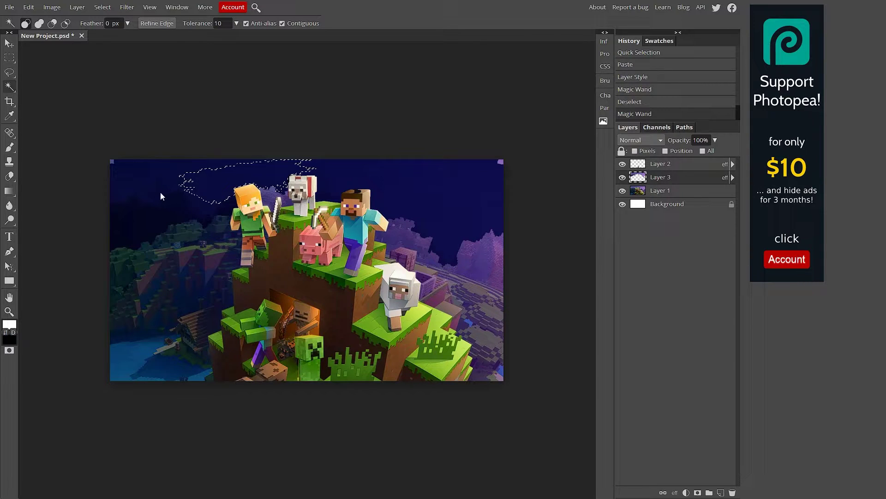
click(161, 194)
click(189, 181)
click(257, 173)
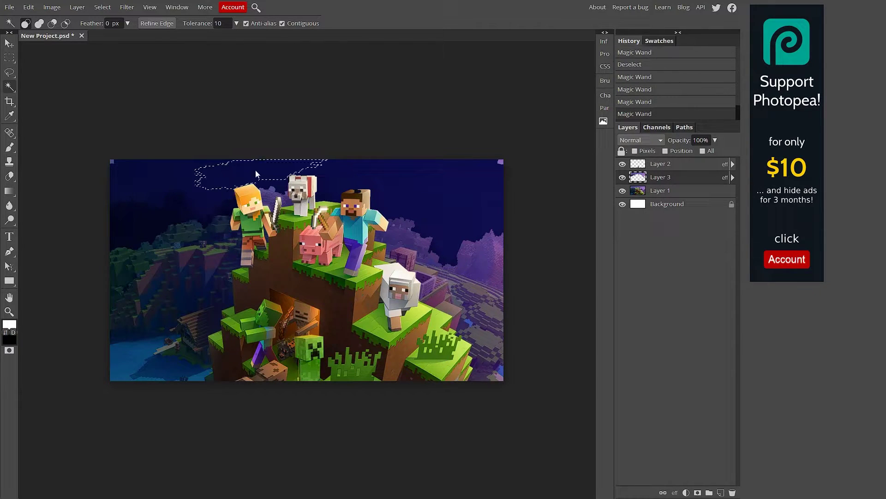
click(358, 168)
key(ctrl+d)
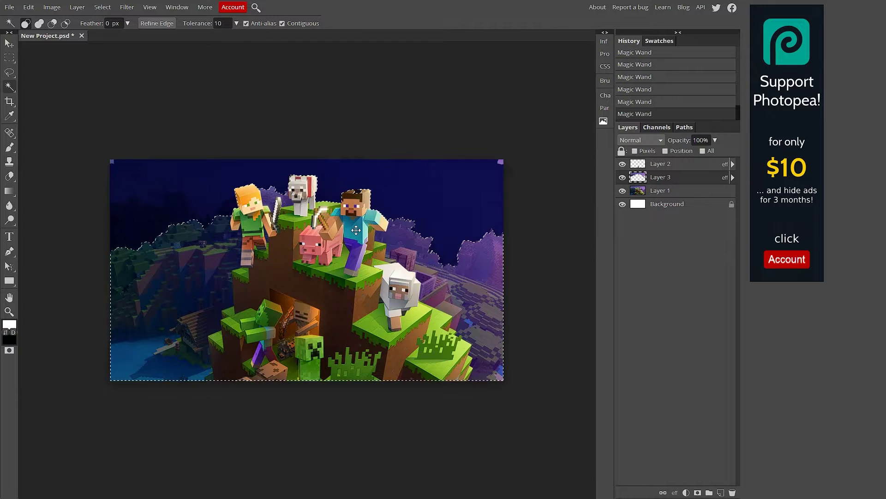
click(364, 237)
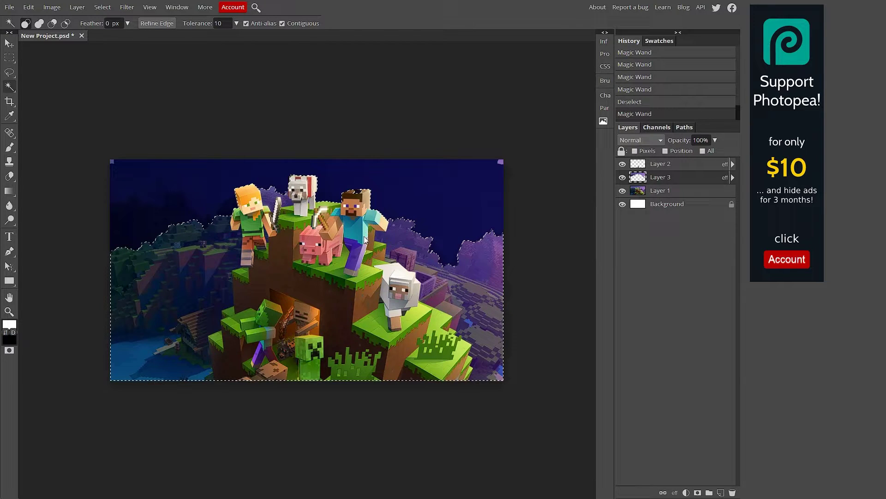
- Make Layer 1 the active layer, return to the Magic Wand, and clear the existing selection
click(9, 310)
click(296, 263)
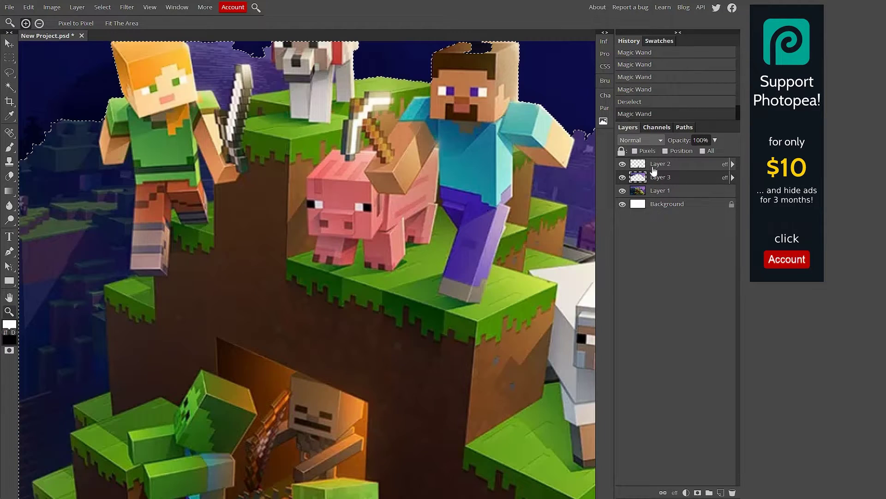
click(661, 191)
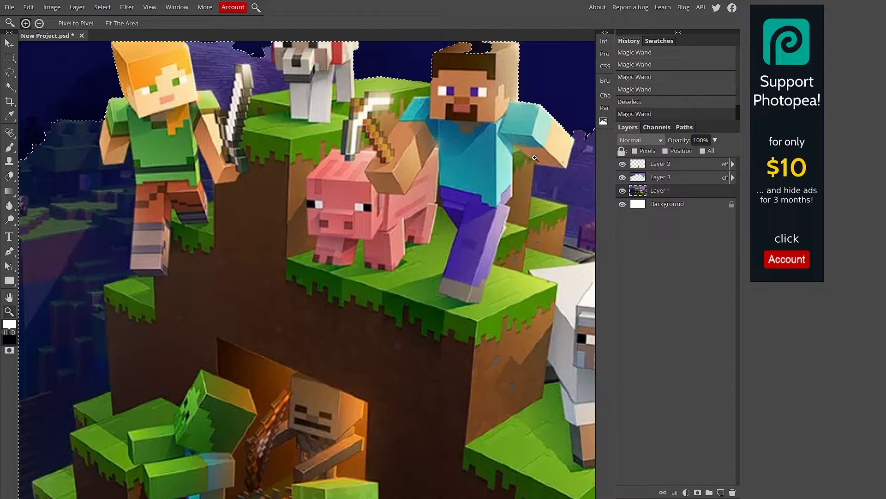
scroll(590, 169, up, 2)
click(469, 208)
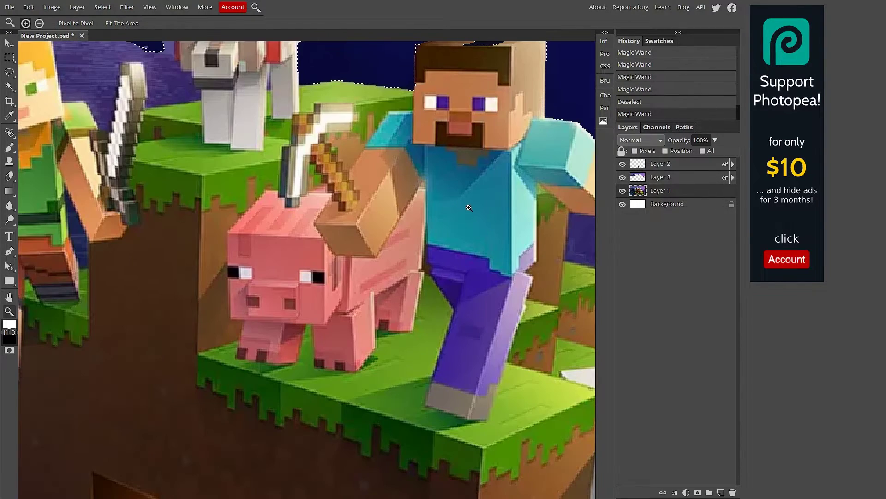
alt+click(463, 213)
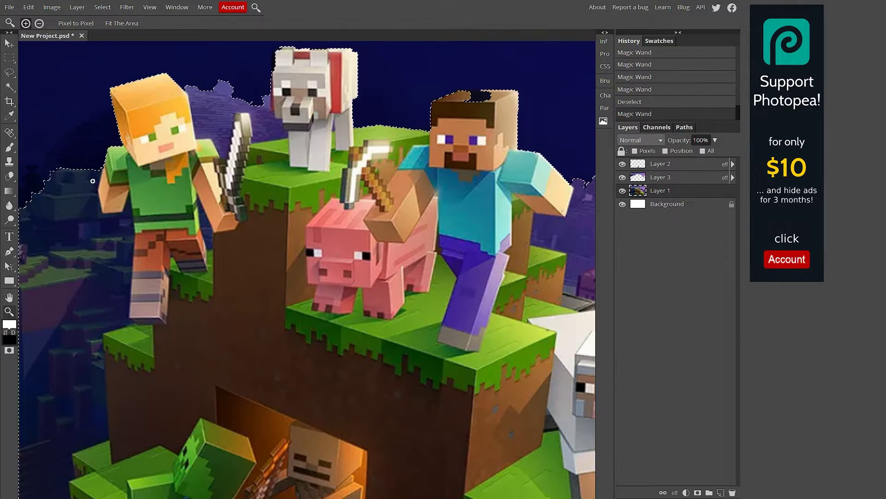
click(10, 86)
key(ctrl+d)
- Try Magic Wand selections on the shades of the blue-shirted character's shirt and purple trousers
click(470, 213)
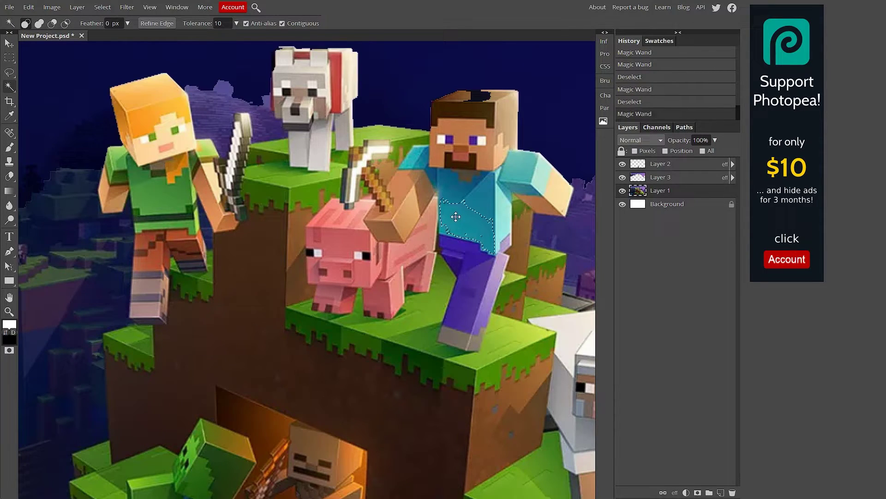
click(478, 201)
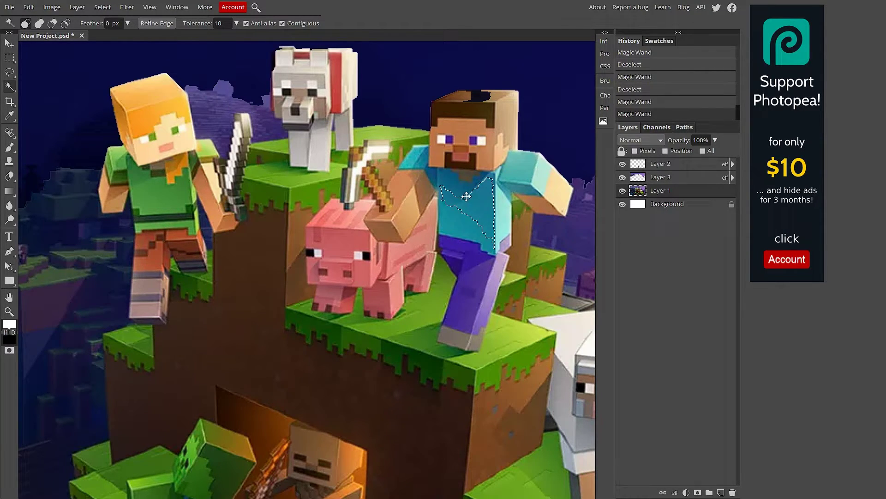
click(470, 259)
click(466, 277)
click(463, 302)
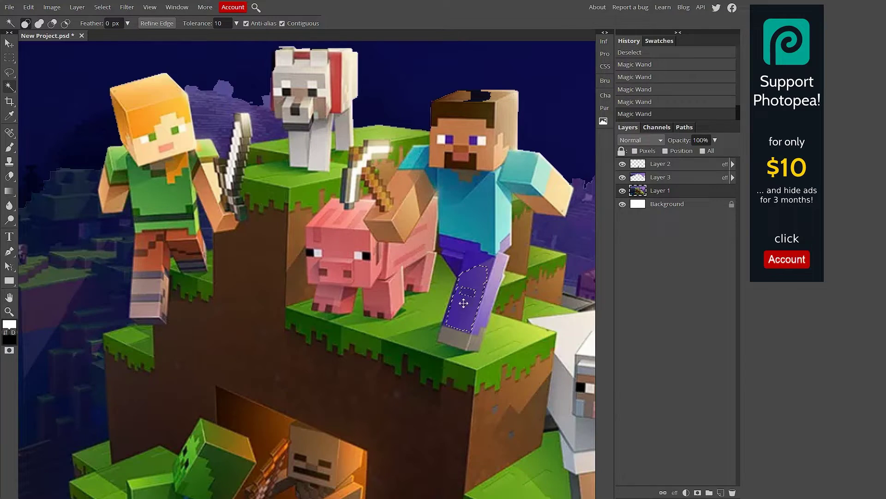
- Delete small areas of the blue-shirted character's eyes from Layer 1, and try selecting his mouth and neck
click(450, 140)
key(Delete)
key(Delete)
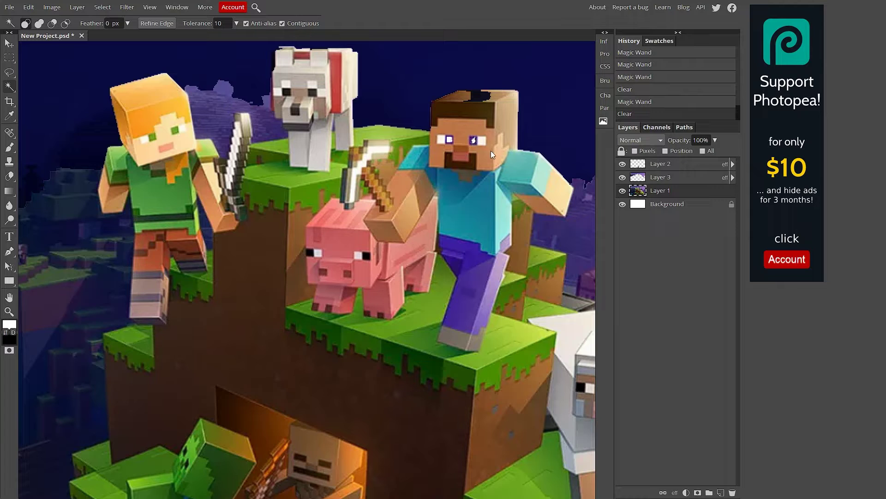
click(463, 149)
drag(464, 149, 467, 150)
click(473, 171)
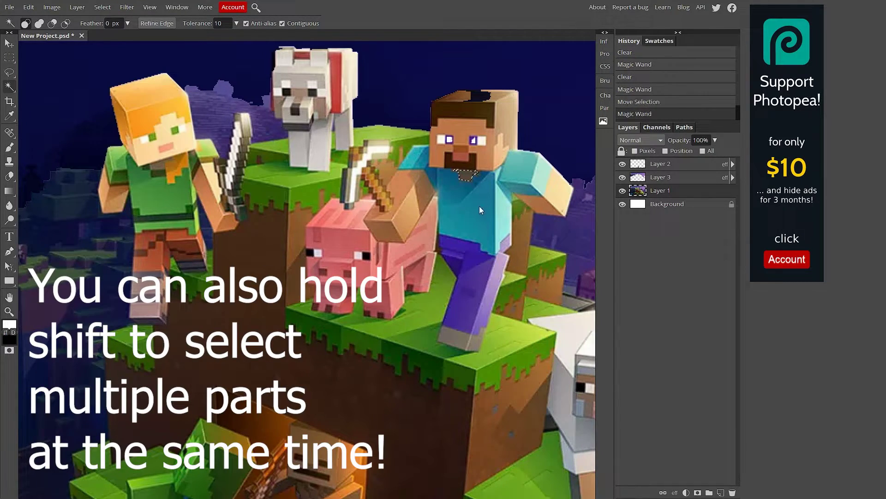
- Delete the front of the character's blue shirt patch by patch using Magic Wand selections, and deselect
click(479, 206)
key(Delete)
click(458, 223)
key(Delete)
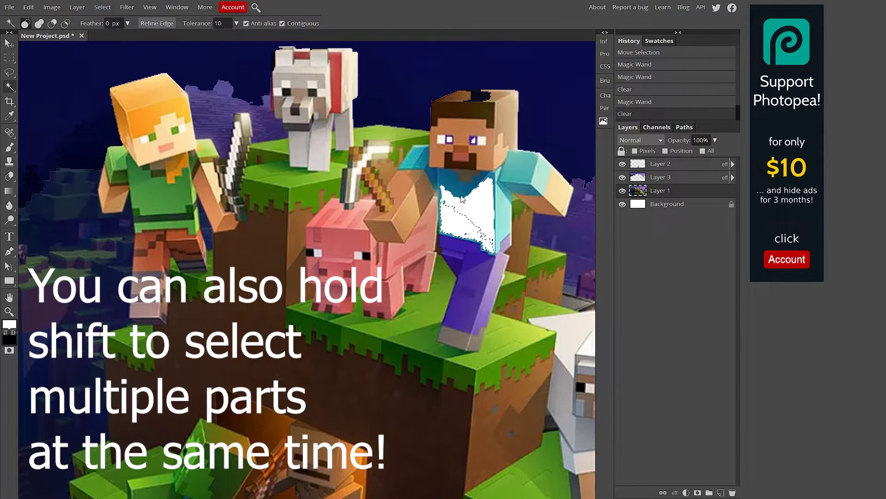
click(450, 190)
key(Delete)
click(446, 199)
shift+click(446, 199)
key(Delete)
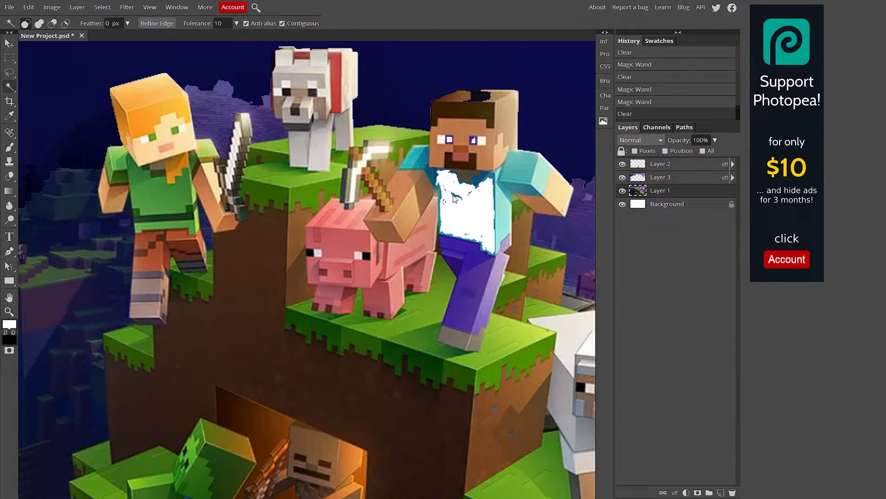
click(457, 197)
key(Delete)
key(ctrl+d)
- Try deleting the whole of Layer 1, and undo the deletion
key(Delete)
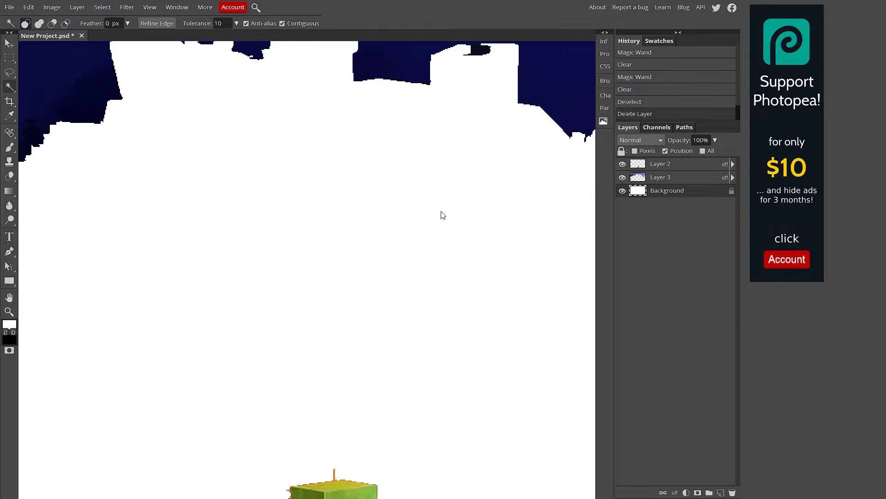
scroll(436, 214, up, 6)
key(ctrl+z)
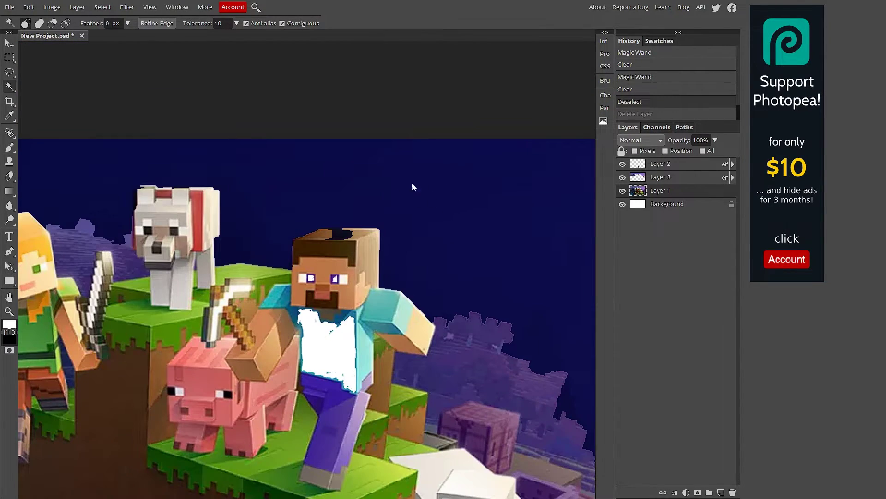
- Select the sky above and beside the blue-shirted character with the Magic Wand and delete it from Layer 1
click(422, 183)
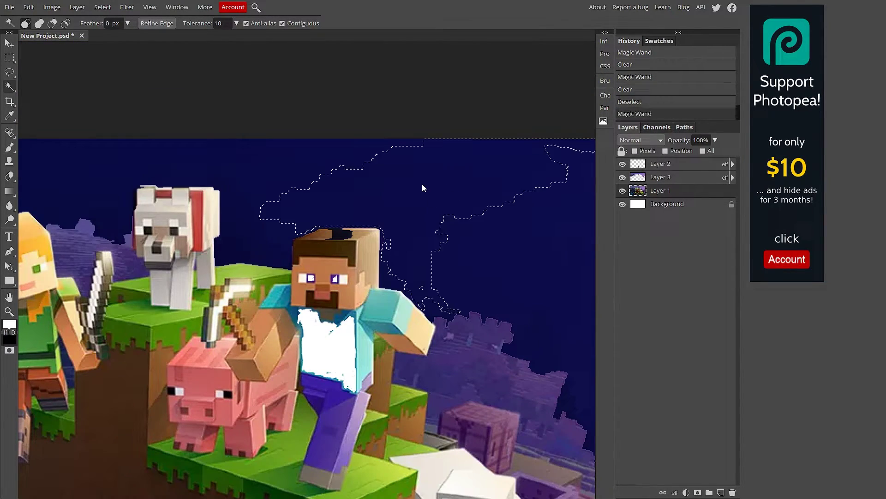
key(Delete)
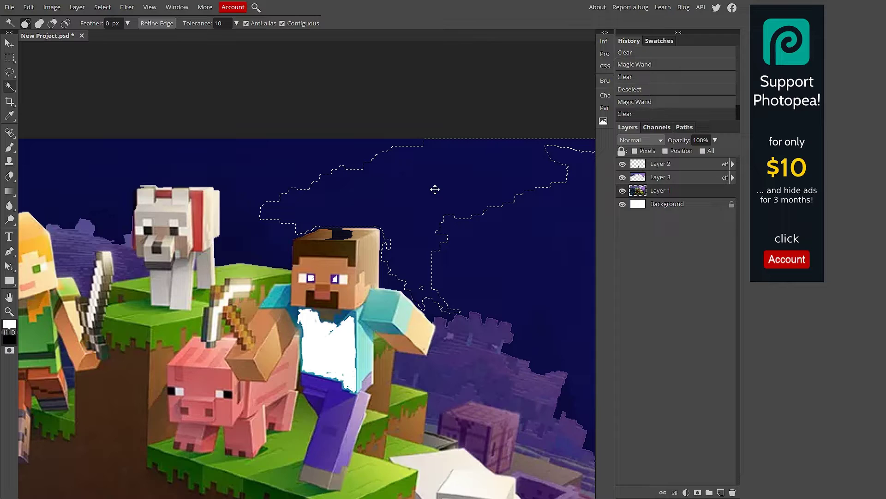
click(493, 249)
key(Delete)
- Combine adjoining sky patches across the image into one Magic Wand selection and delete them from Layer 1
click(287, 162)
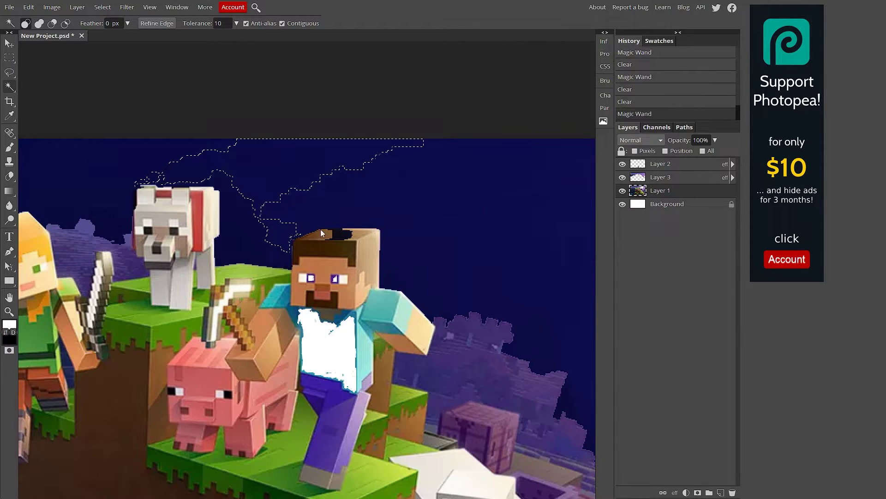
shift+click(469, 223)
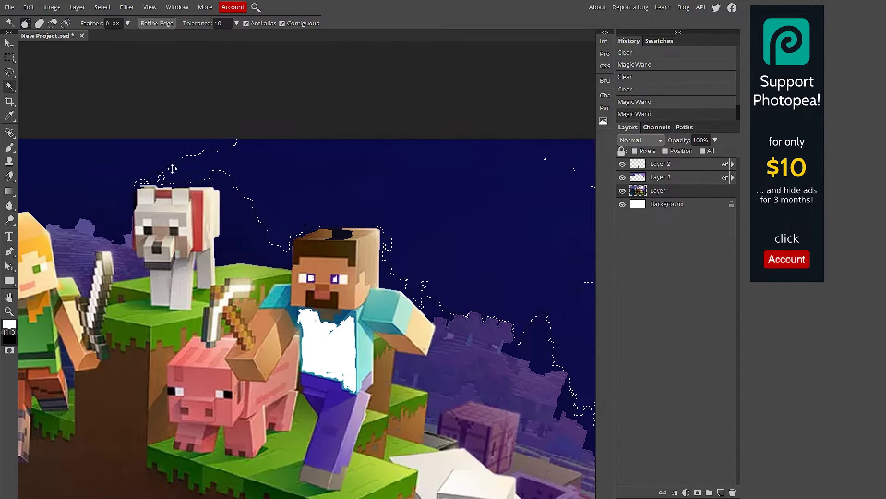
shift+click(247, 221)
key(Delete)
- Use Magic Cut on Layer 1 to separate the hill and characters from the background on a new layer
right_click(282, 216)
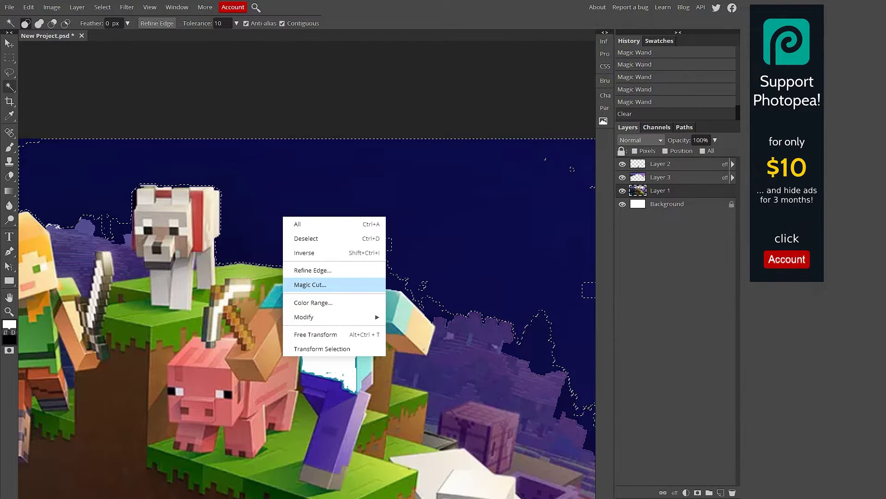
click(310, 284)
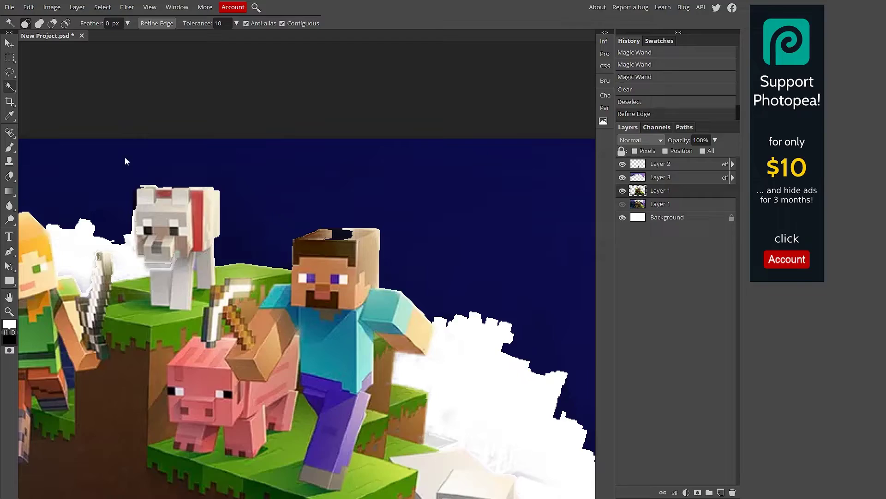
- Select the cleared area around the characters on the cut-out Layer 1 with the Magic Wand
scroll(86, 222, down, 1)
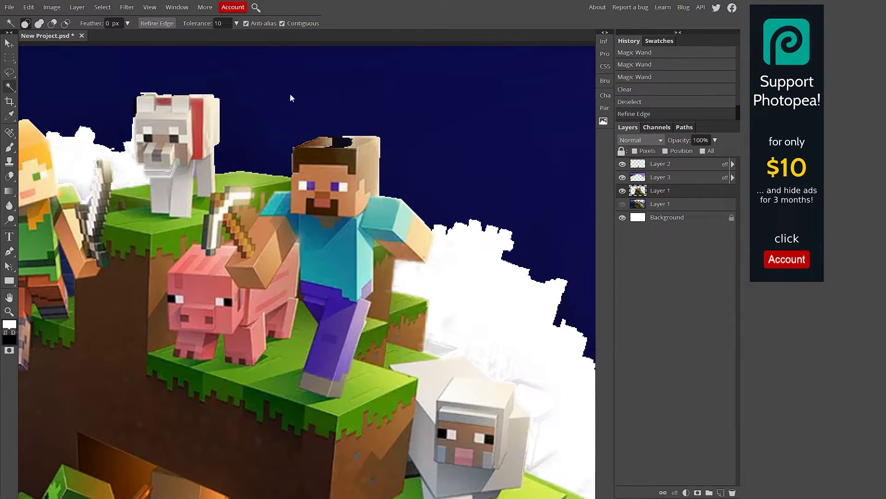
right_click(320, 93)
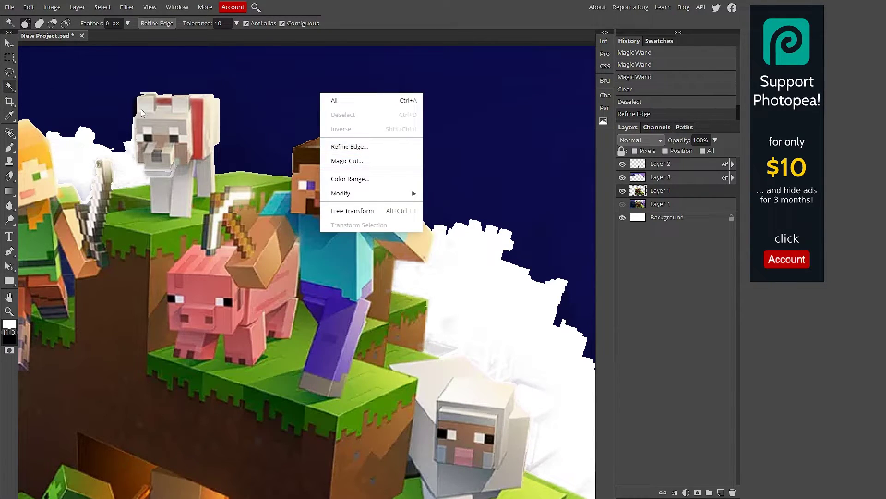
click(21, 82)
click(265, 70)
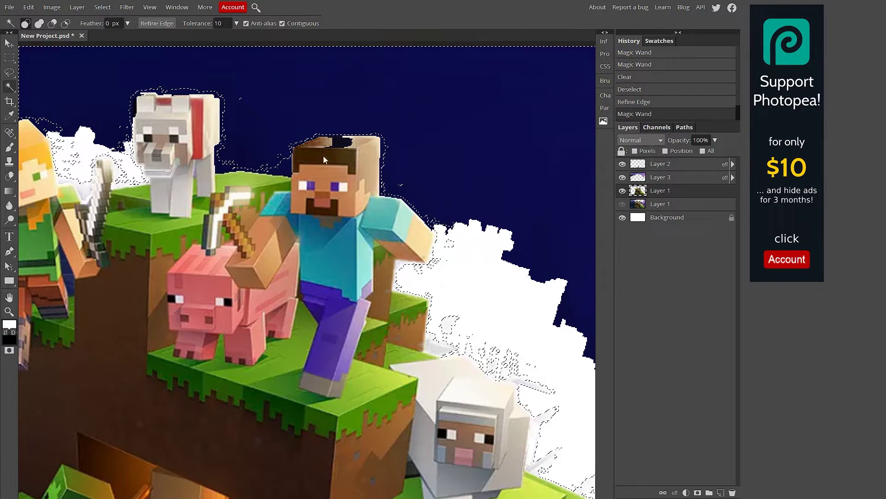
- Select the dark brown hillside above the skeleton's cave with the Magic Wand and delete it from the cut-out layer
scroll(244, 231, down, 5)
click(247, 252)
scroll(47, 192, up, 3)
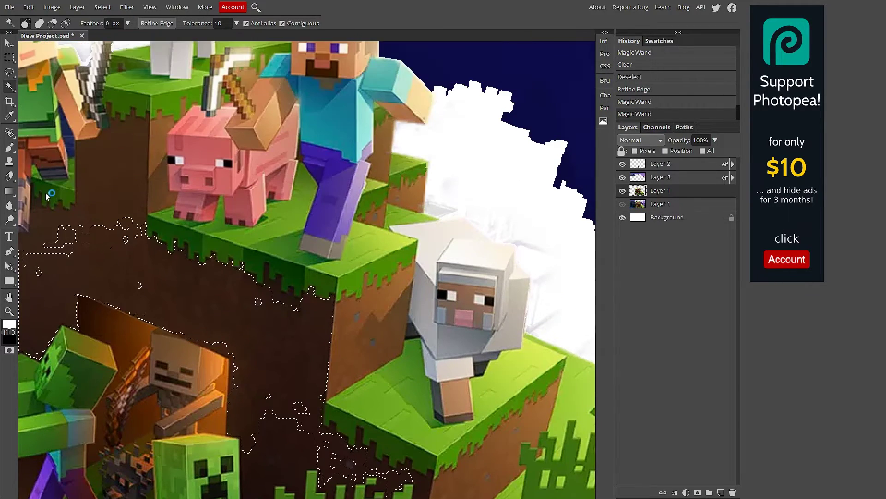
scroll(166, 239, down, 1)
key(Delete)
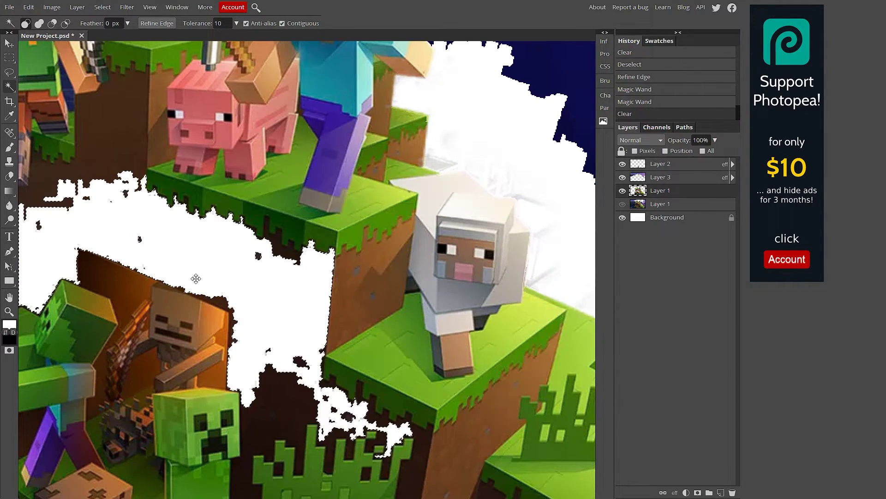
click(9, 312)
scroll(150, 291, down, 5)
scroll(271, 284, up, 3)
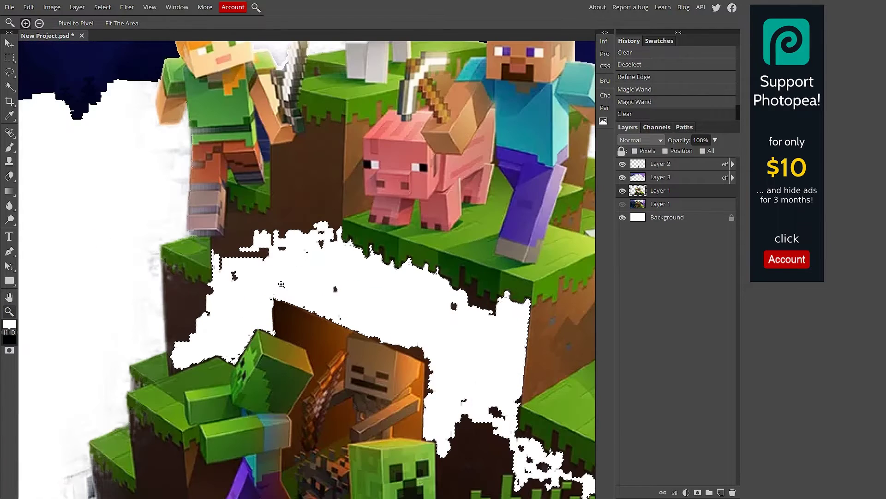
scroll(270, 283, down, 1)
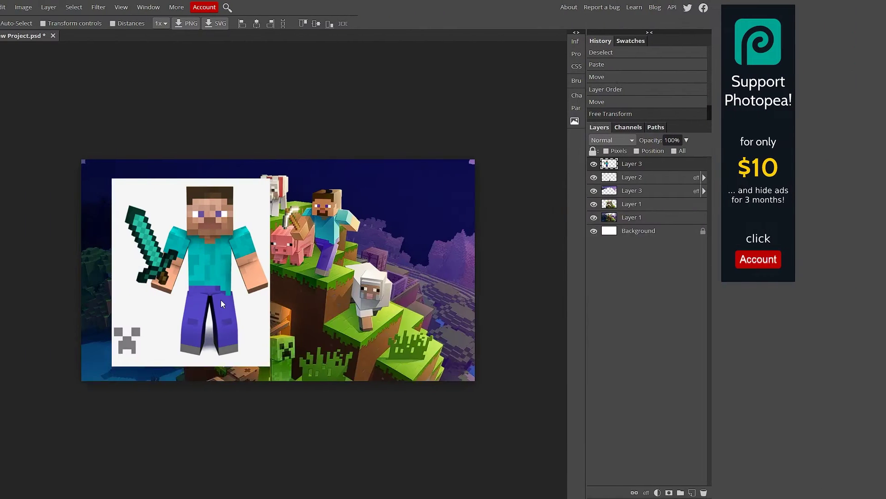
- Move the pasted sword-character image over the centre of the hill and delete its white background with the Magic Wand
drag(220, 262, 341, 252)
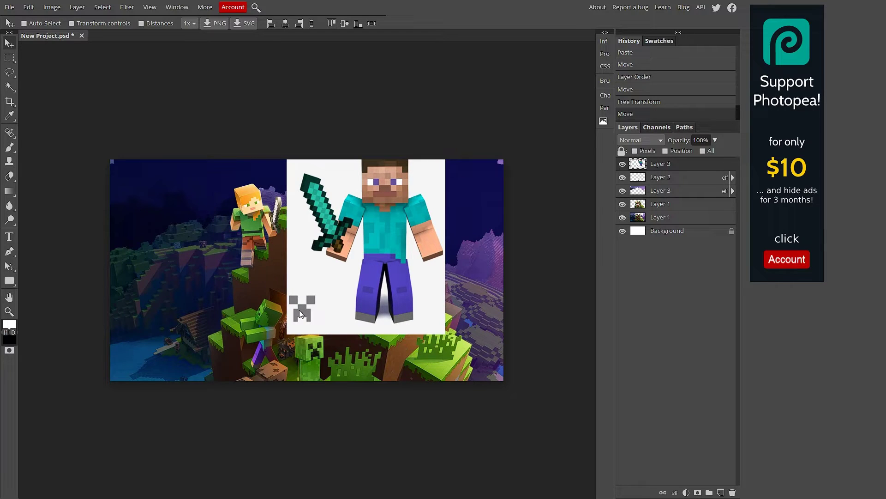
drag(300, 312, 362, 246)
click(9, 87)
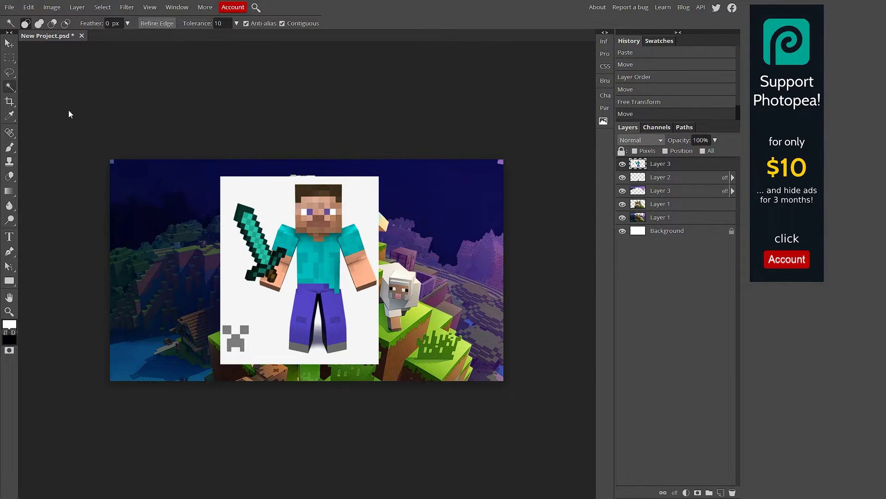
click(258, 317)
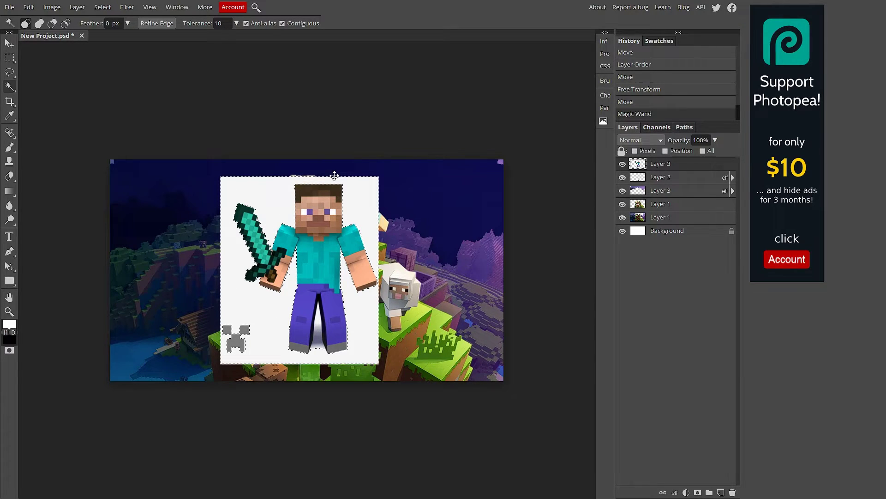
key(Delete)
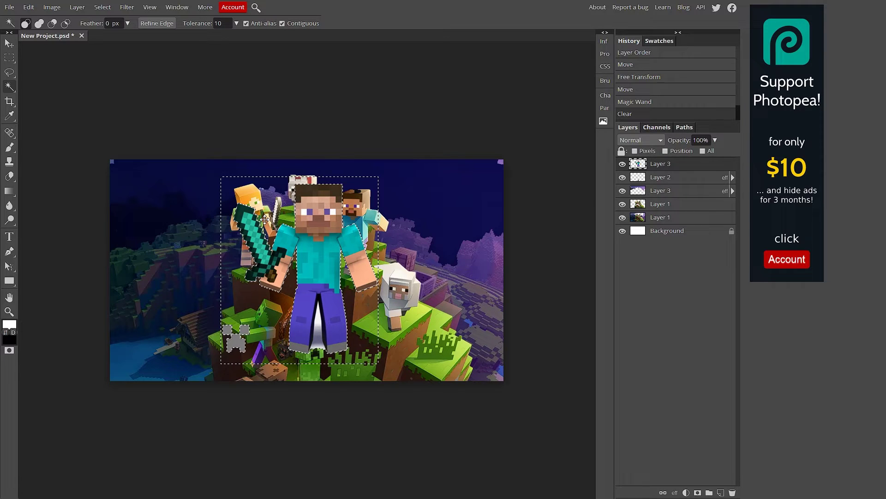
key(ctrl+d)
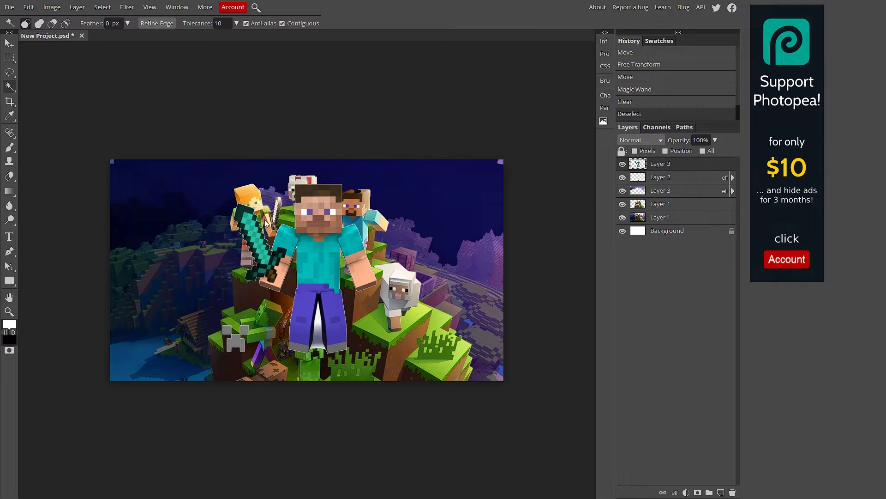
- Remove the grey creeper logo pieces from the pasted image with Magic Wand selections
click(239, 342)
key(Delete)
click(242, 334)
key(Delete)
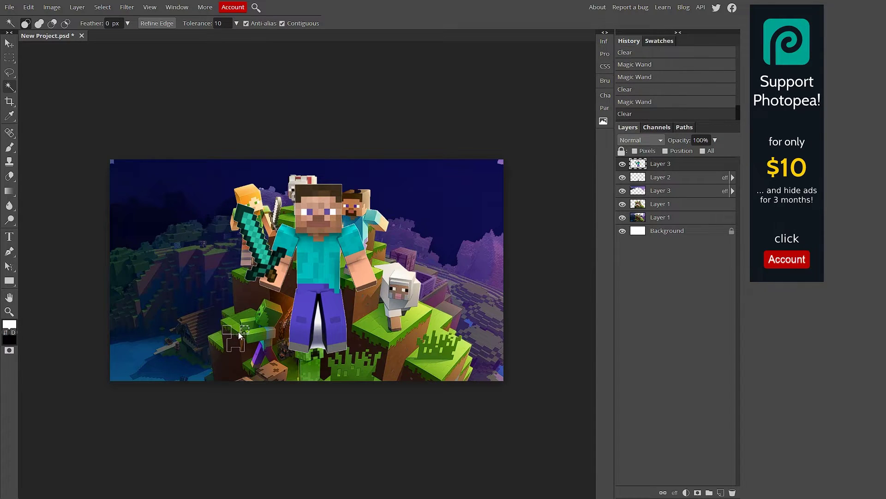
- Try removing the leftover creeper logo outline with the Magic Wand, and undo the deletion of the pasted layer
click(238, 332)
key(Delete)
key(ctrl+z)
key(ctrl+z)
key(ctrl+z)
click(238, 335)
key(ctrl+d)
key(Delete)
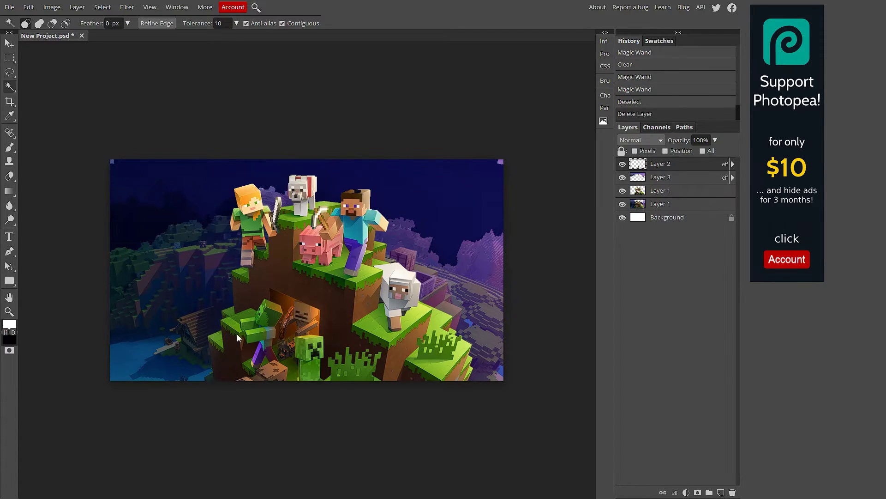
key(ctrl+z)
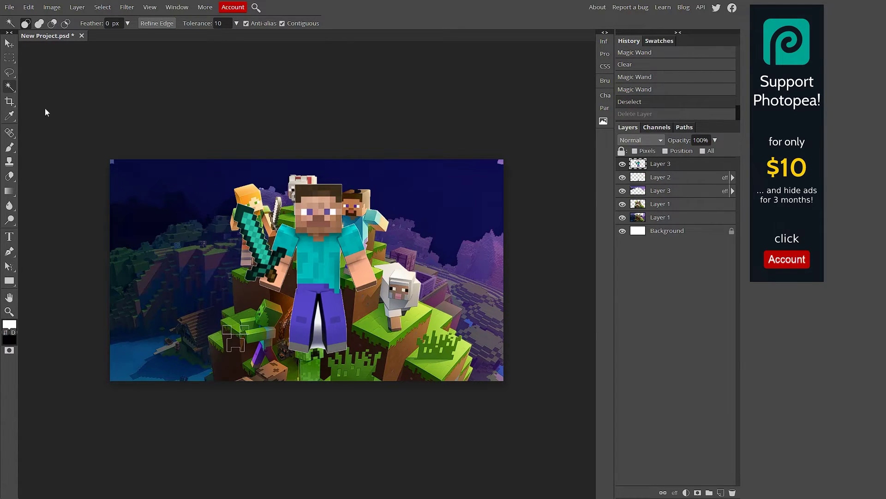
- Encircle the leftover creeper logo outline with the Lasso, delete it and clear the selection
click(10, 72)
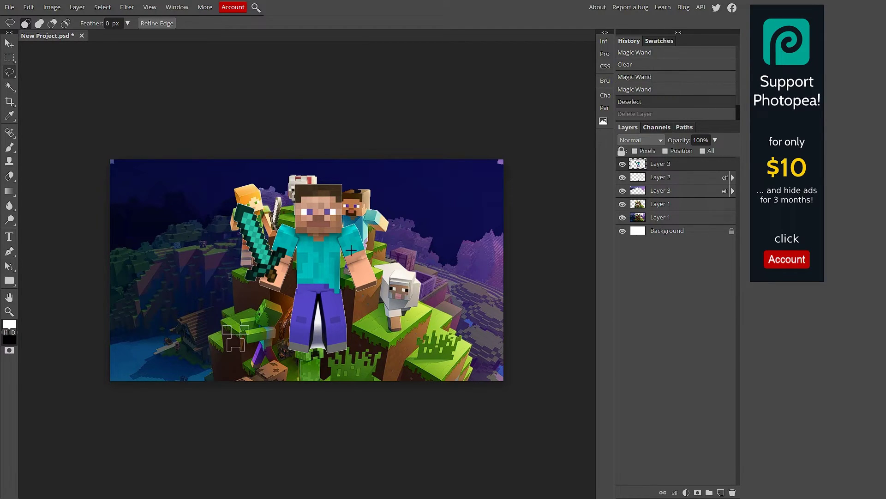
right_click(10, 72)
click(57, 77)
mouse_move(242, 311)
mouse_down()
mouse_move(219, 302)
mouse_move(196, 319)
mouse_move(200, 359)
mouse_move(251, 375)
mouse_move(267, 328)
mouse_up()
key(Delete)
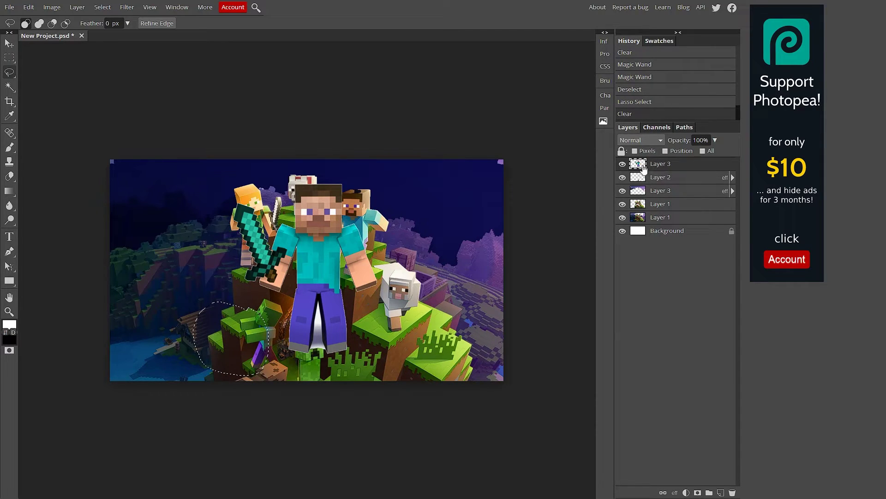
key(ctrl+d)
- Shrink the sword character to about half size with Free Transform and place it at the hill's left edge
click(8, 42)
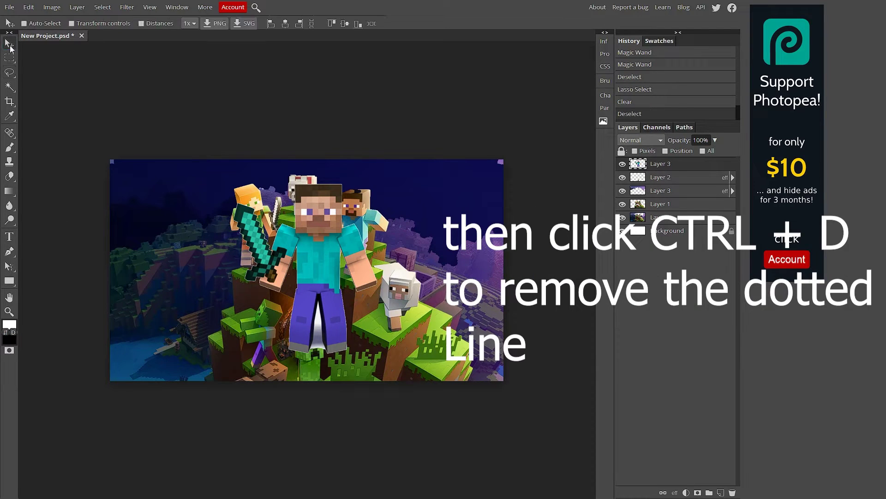
drag(295, 255, 236, 265)
click(27, 9)
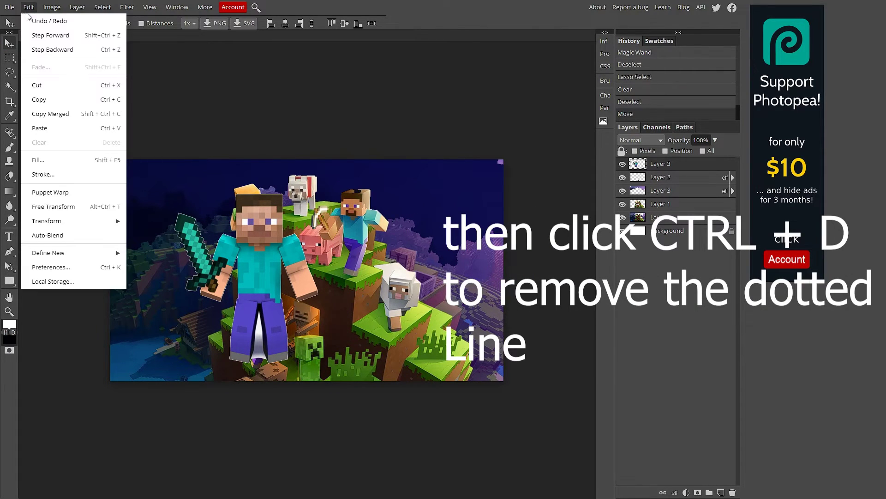
click(82, 206)
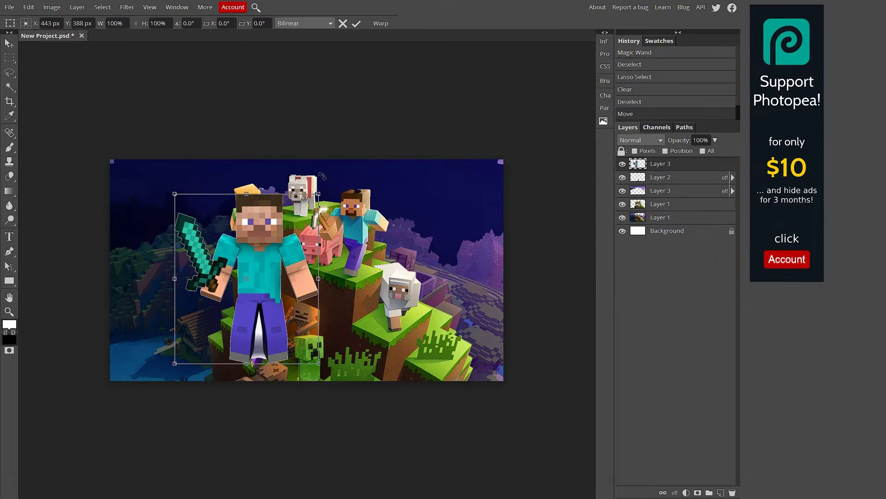
drag(318, 193, 249, 275)
drag(223, 309, 233, 294)
click(356, 23)
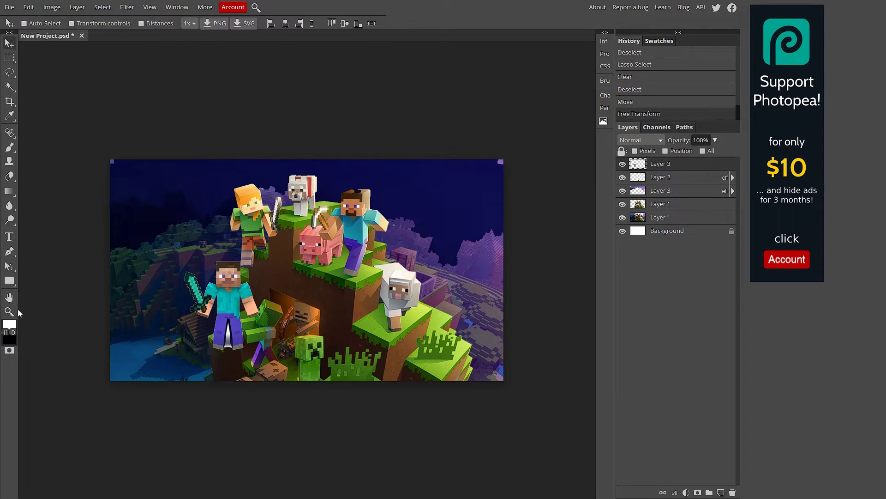
- Outline the part of the sword character overlapping the hill with the Polygonal Lasso and delete it, so the character stands behind the hill
click(9, 312)
click(199, 335)
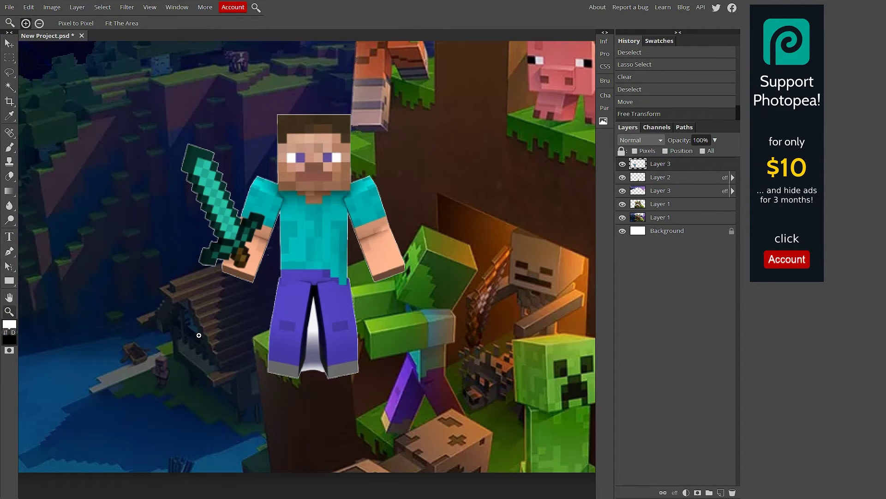
click(9, 73)
click(38, 87)
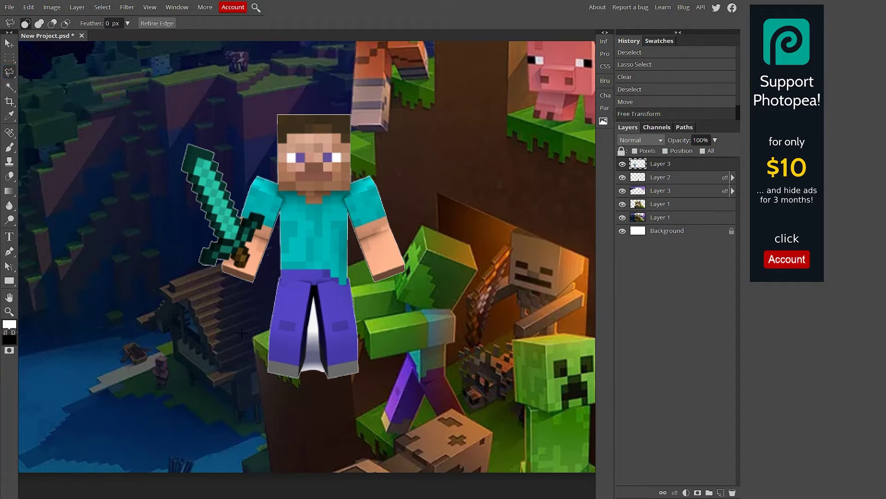
click(251, 337)
click(342, 299)
click(336, 138)
click(373, 132)
click(344, 70)
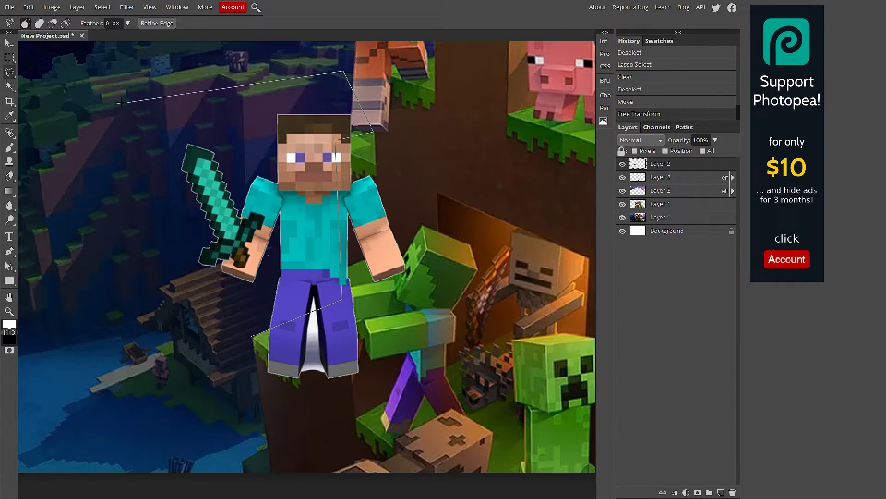
click(425, 85)
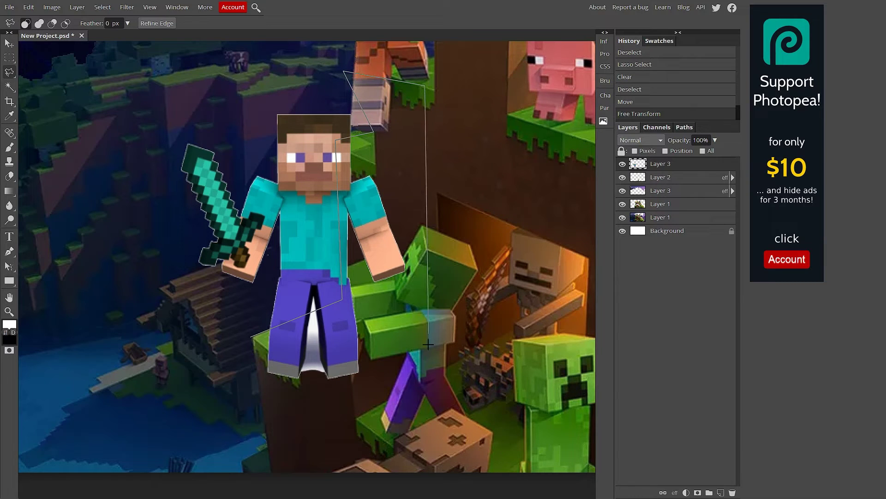
click(423, 398)
click(253, 414)
click(252, 337)
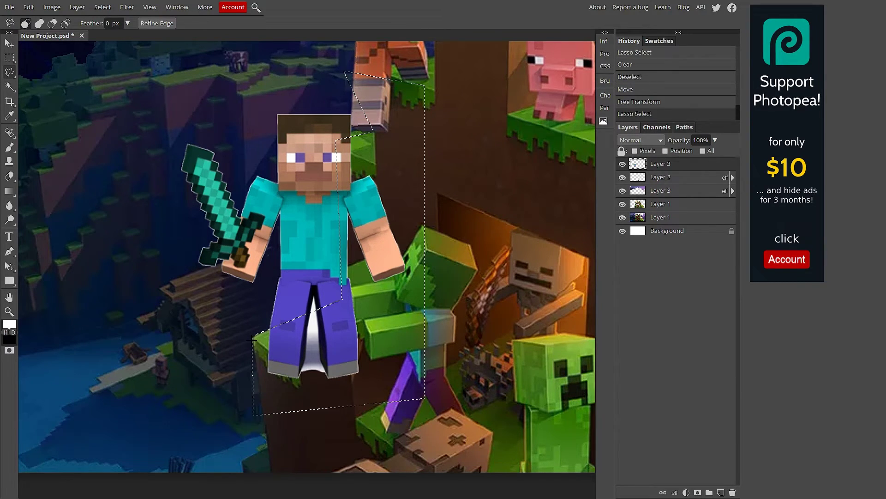
key(Delete)
key(ctrl+d)
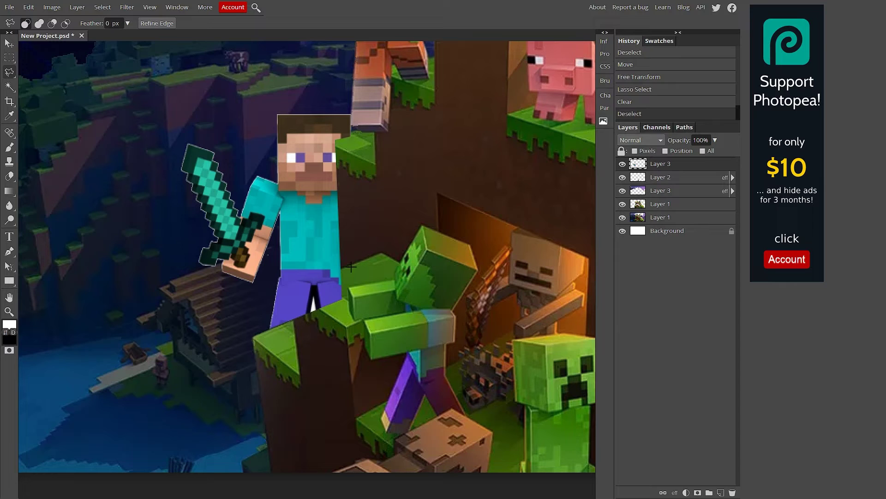
click(9, 312)
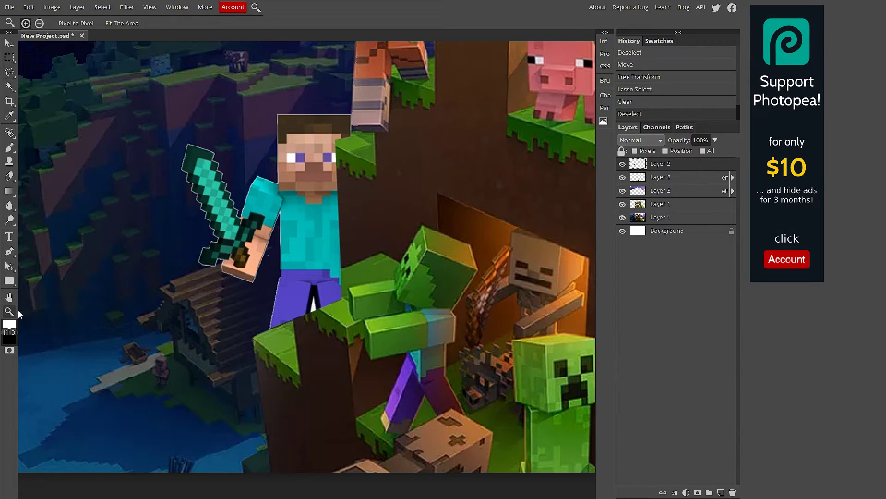
scroll(346, 278, down, 5)
scroll(345, 278, up, 3)
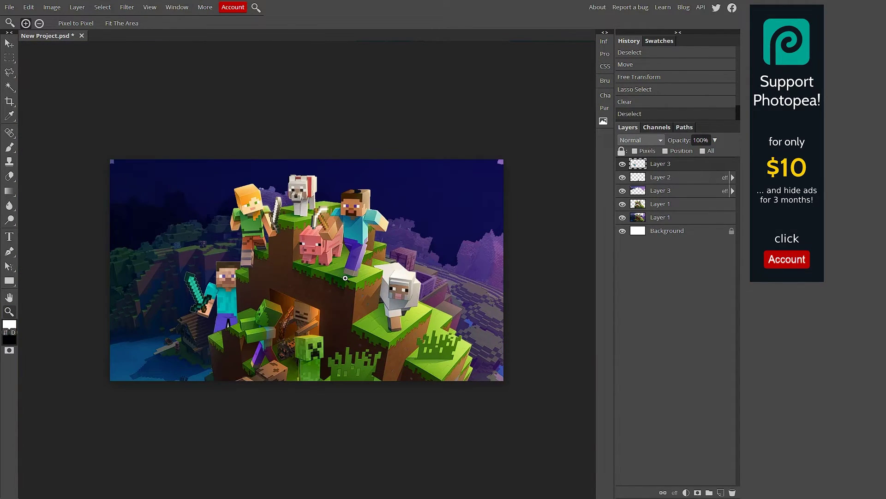
scroll(272, 285, up, 1)
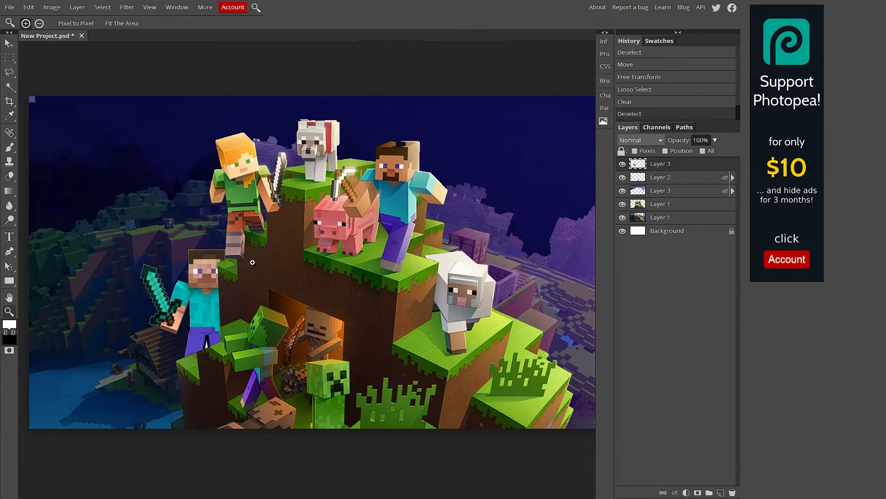
scroll(396, 250, down, 1)
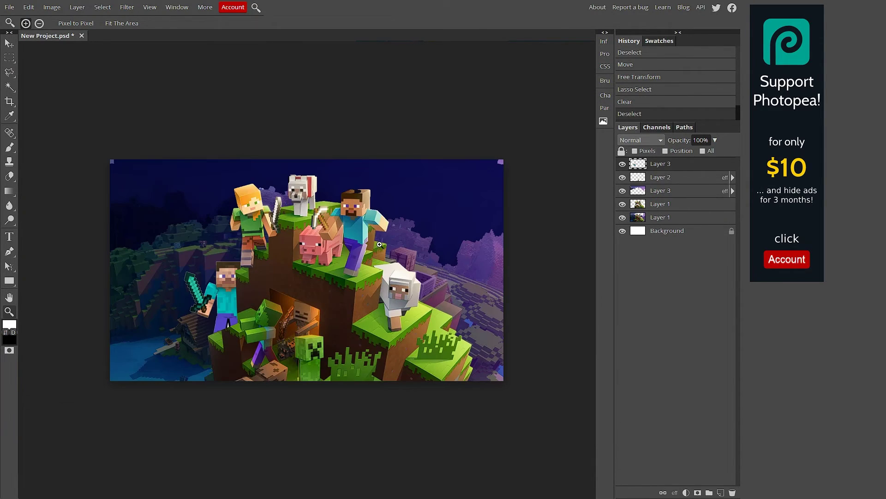
- Switch to the Object Selection tool
right_click(10, 86)
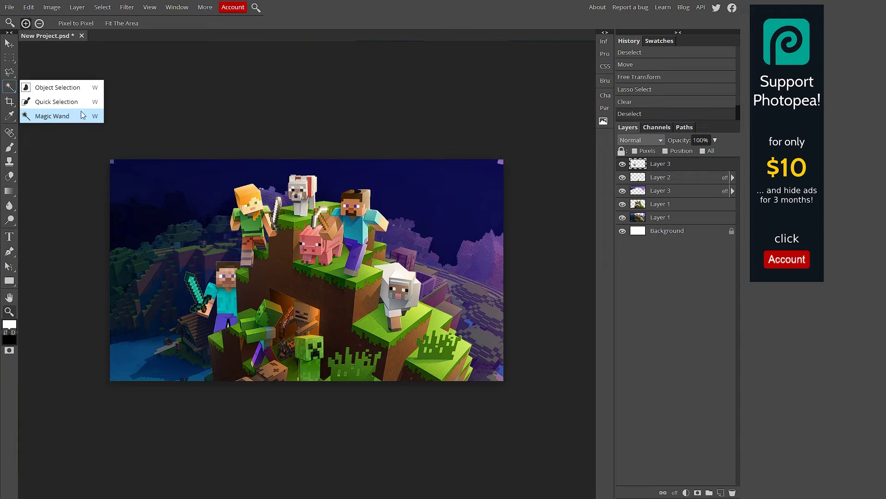
click(54, 88)
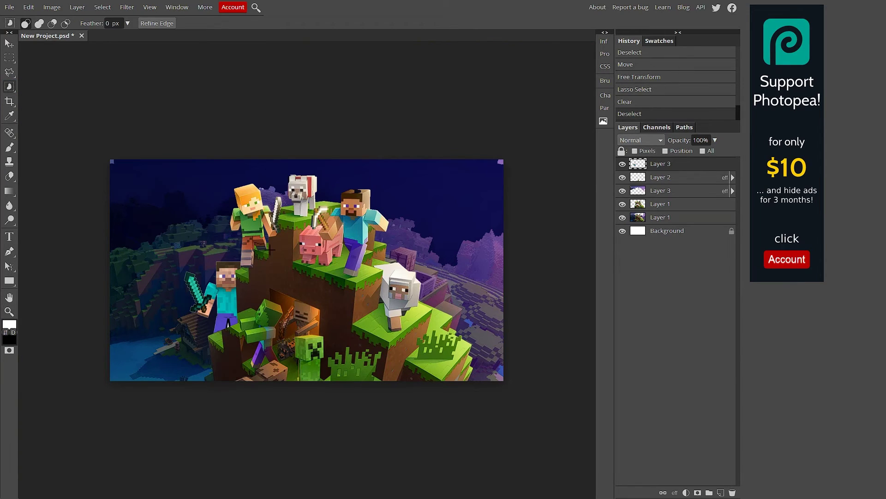